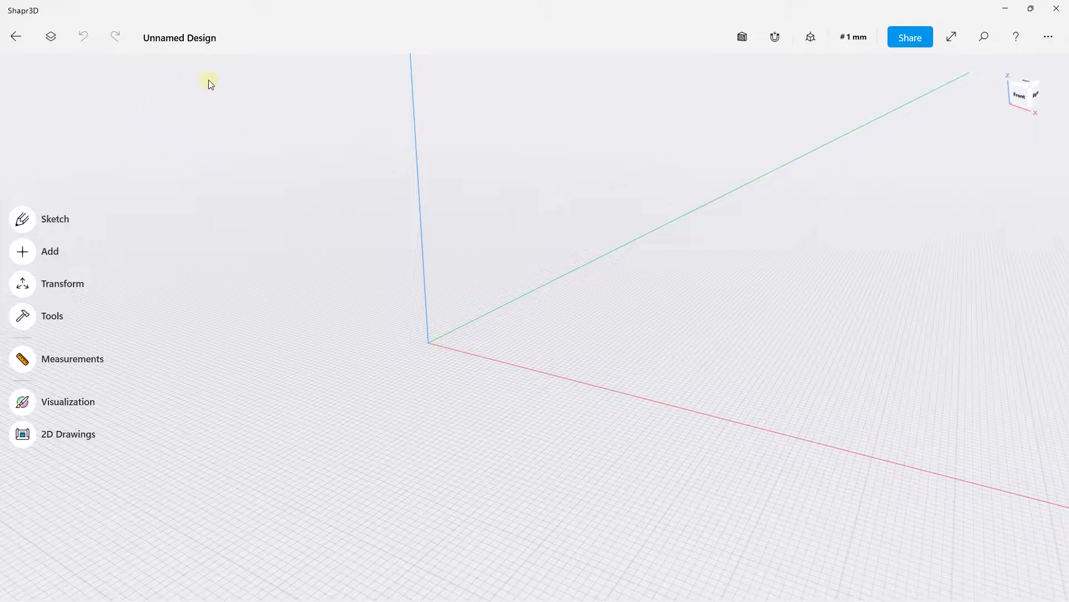
# Step: Start a new sketch viewed straight from the front
pyautogui.moveTo(474, 322); pyautogui.dragTo(475, 328, button='right')
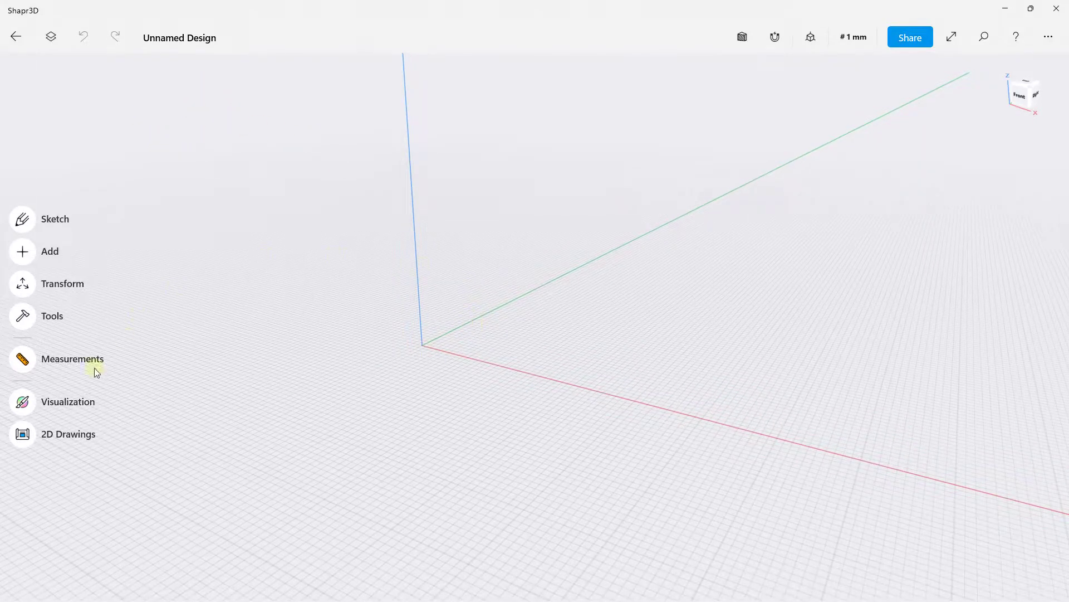
pyautogui.click(28, 222)
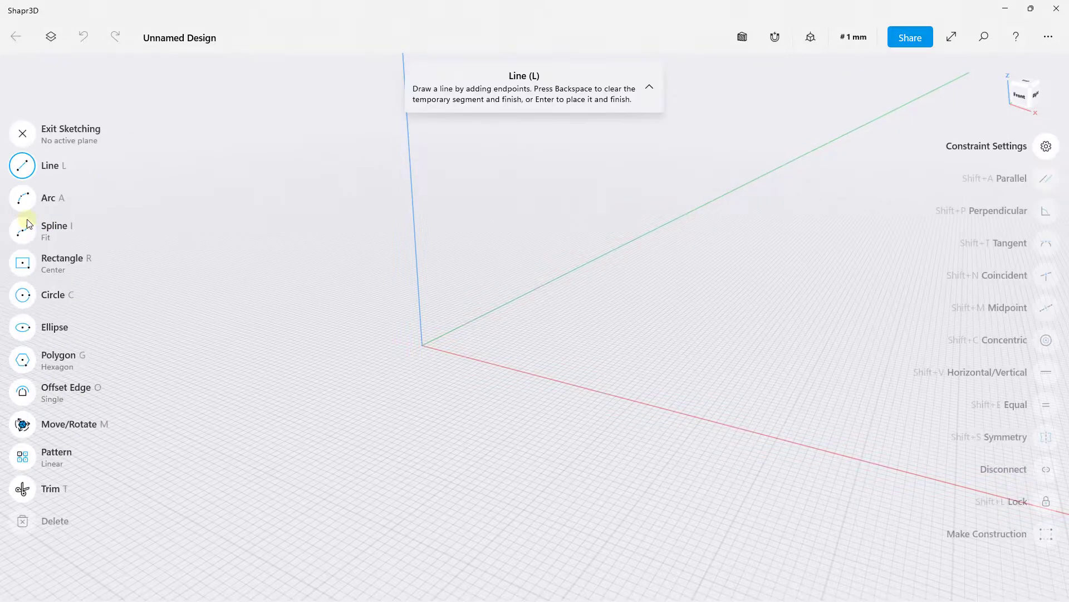
pyautogui.click(1024, 96)
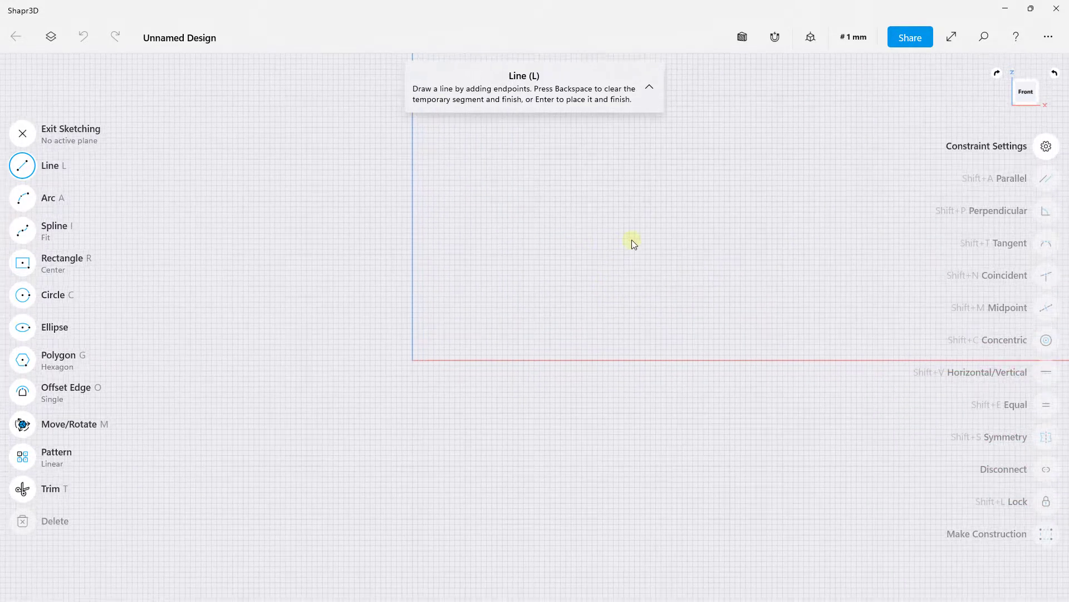
pyautogui.scroll(-2, 637, 262)
pyautogui.scroll(3, 540, 315)
pyautogui.scroll(-2, 613, 322)
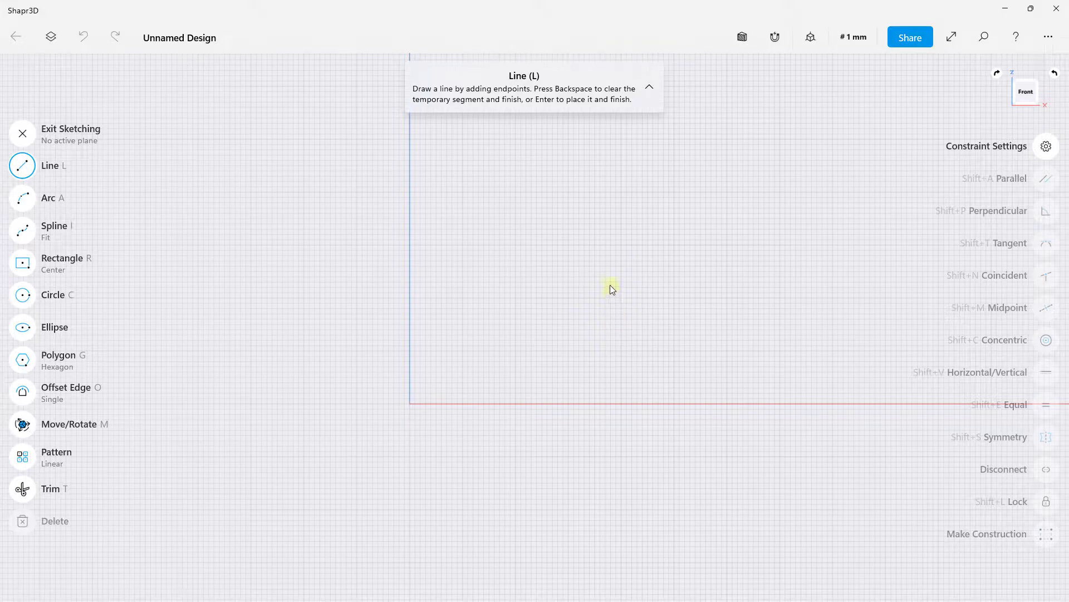
pyautogui.scroll(2, 607, 276)
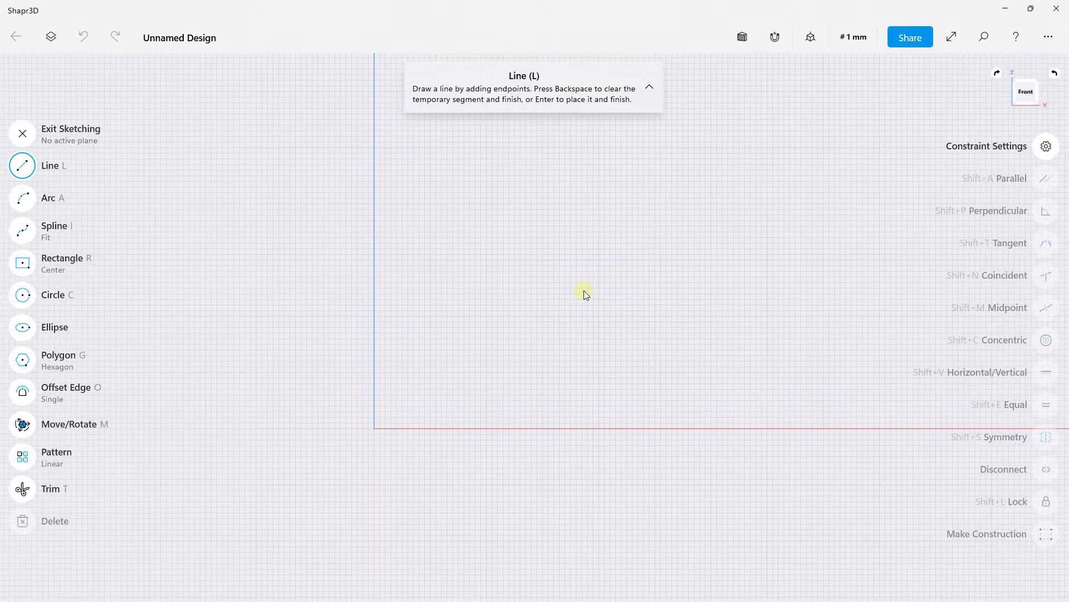
# Step: Draw a 40 × 40 mm square at the origin and a 60 × 10 mm rectangle off its bottom-right corner
pyautogui.click(33, 270)
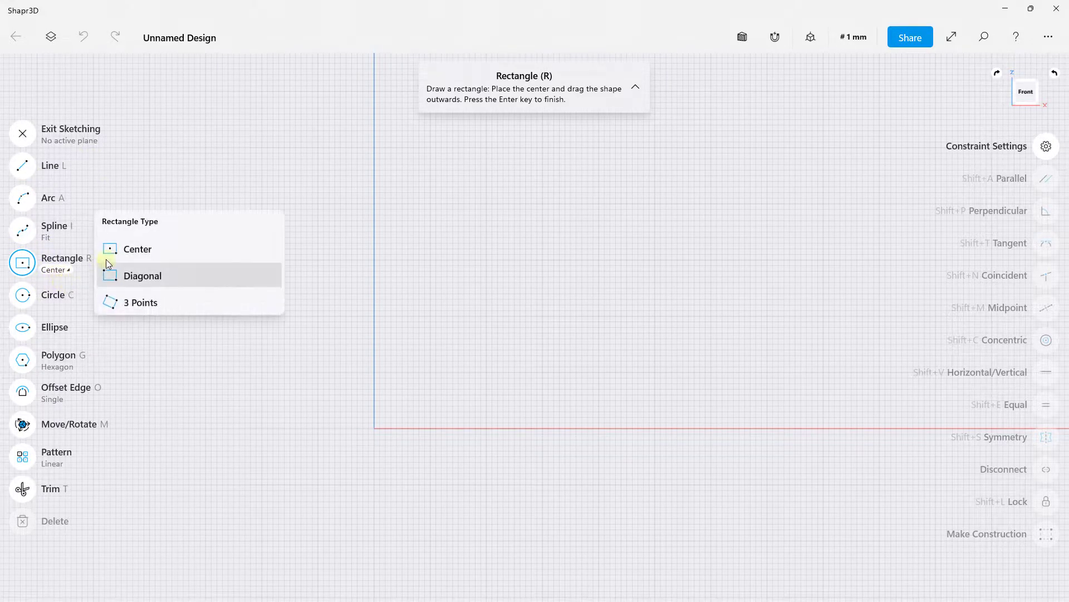
pyautogui.click(124, 276)
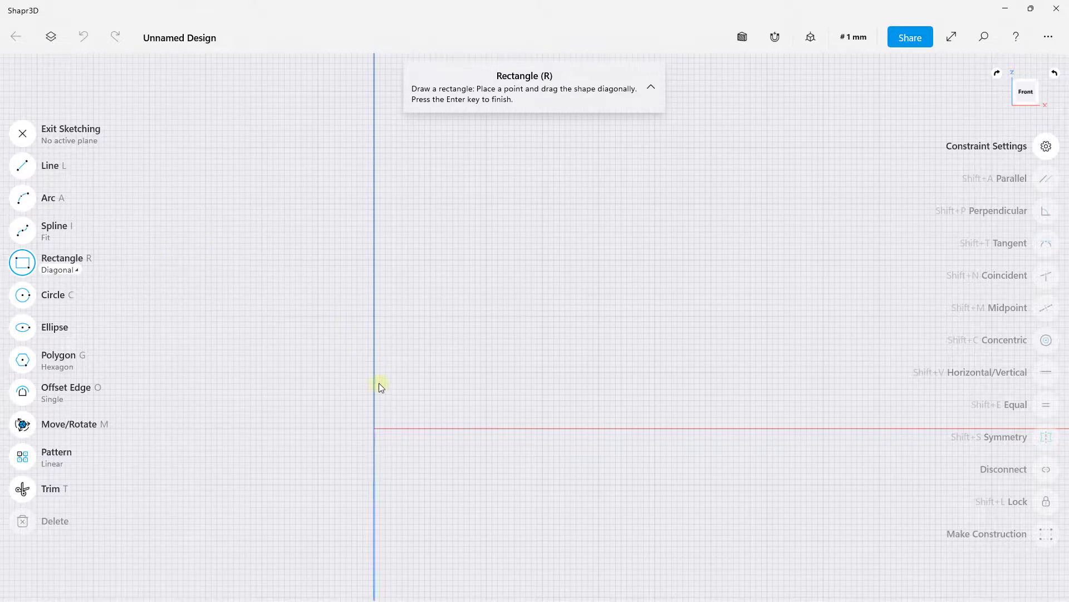
pyautogui.click(373, 429)
pyautogui.moveTo(660, 177); pyautogui.dragTo(496, 196, button='middle')
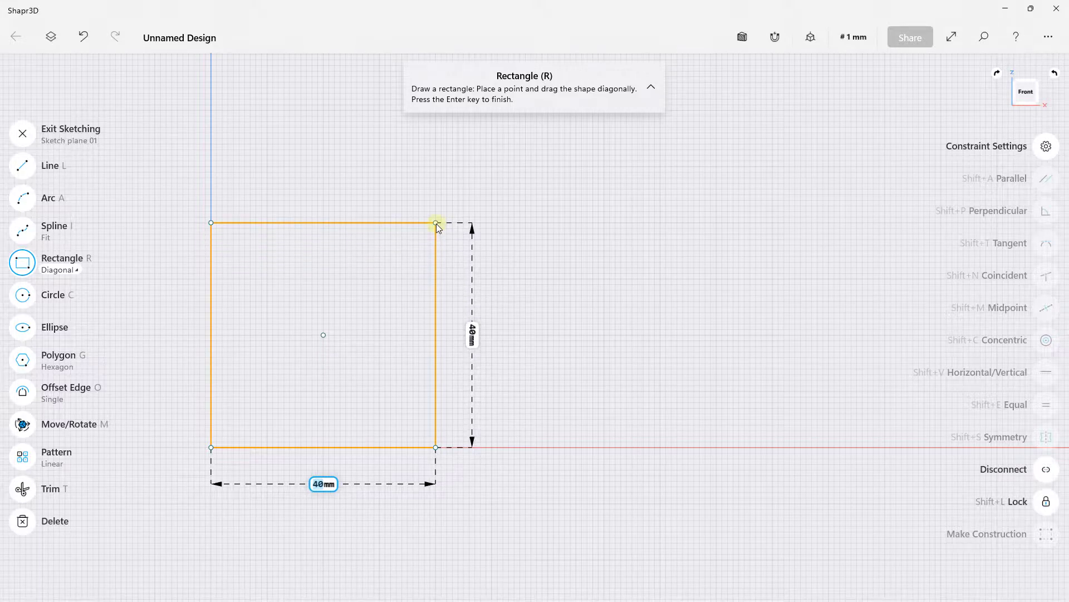
pyautogui.click(436, 223)
pyautogui.click(437, 446)
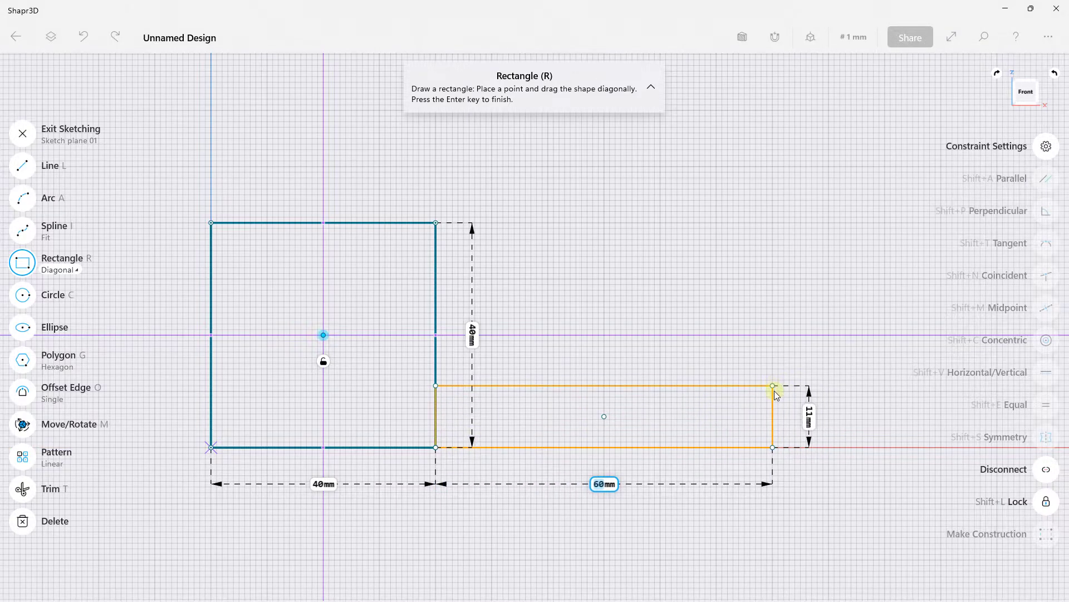
pyautogui.click(774, 391)
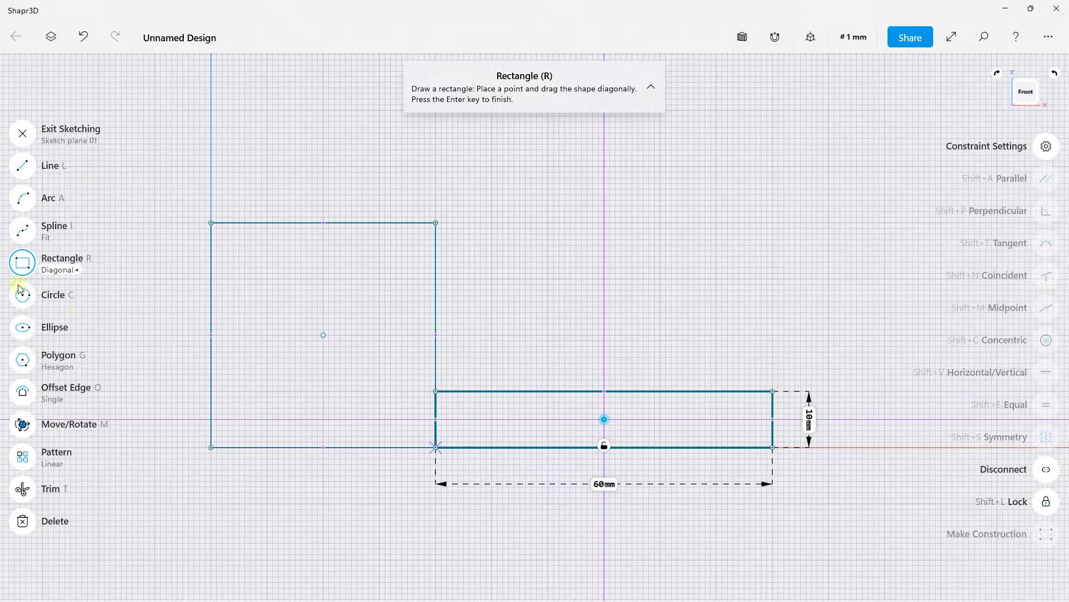
# Step: Add a 20 mm radius three-point arc across the square's top corners
pyautogui.click(24, 202)
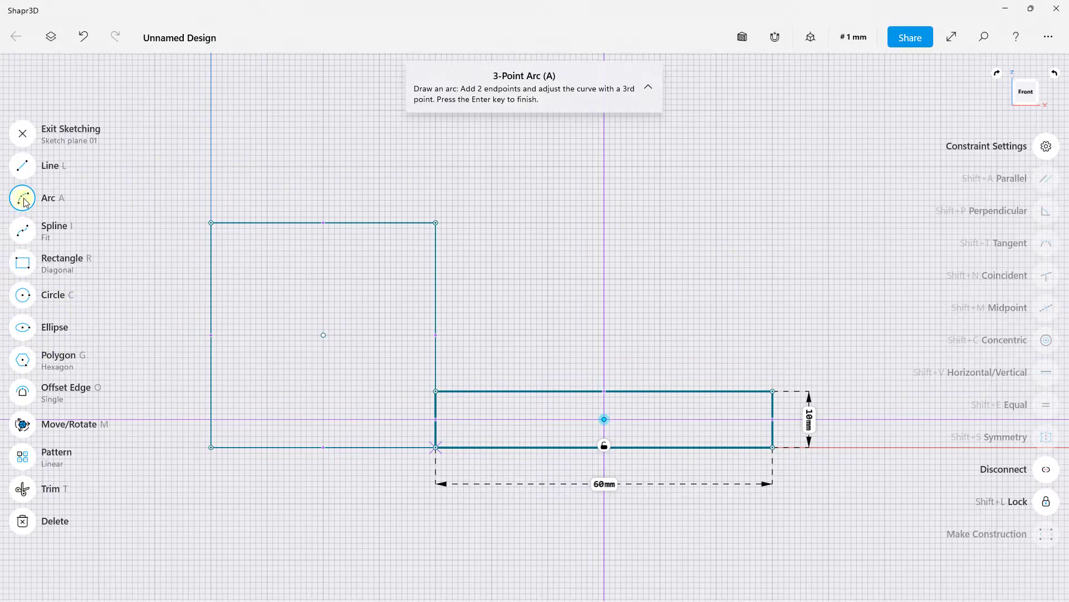
pyautogui.click(211, 222)
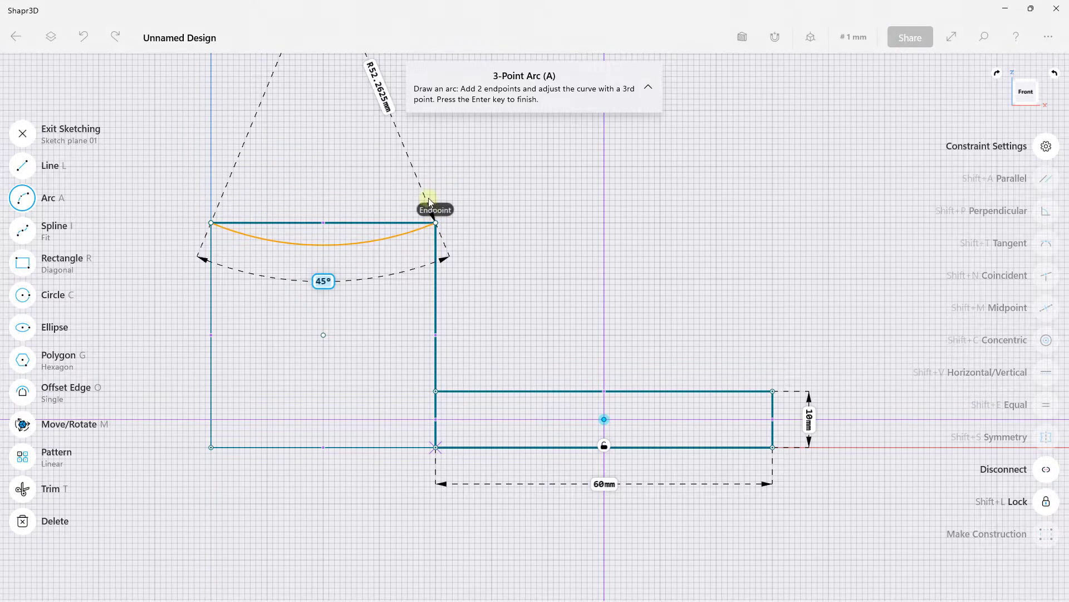
pyautogui.click(436, 222)
pyautogui.click(324, 111)
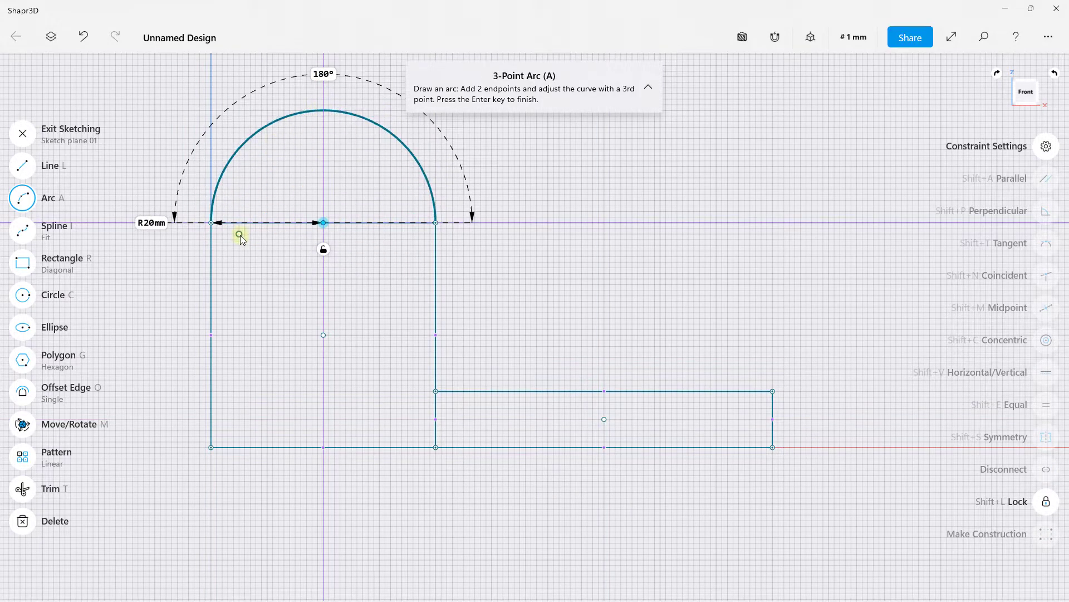
# Step: Draw a 24 mm diameter hole circle at the arc's centre
pyautogui.click(23, 295)
pyautogui.click(323, 222)
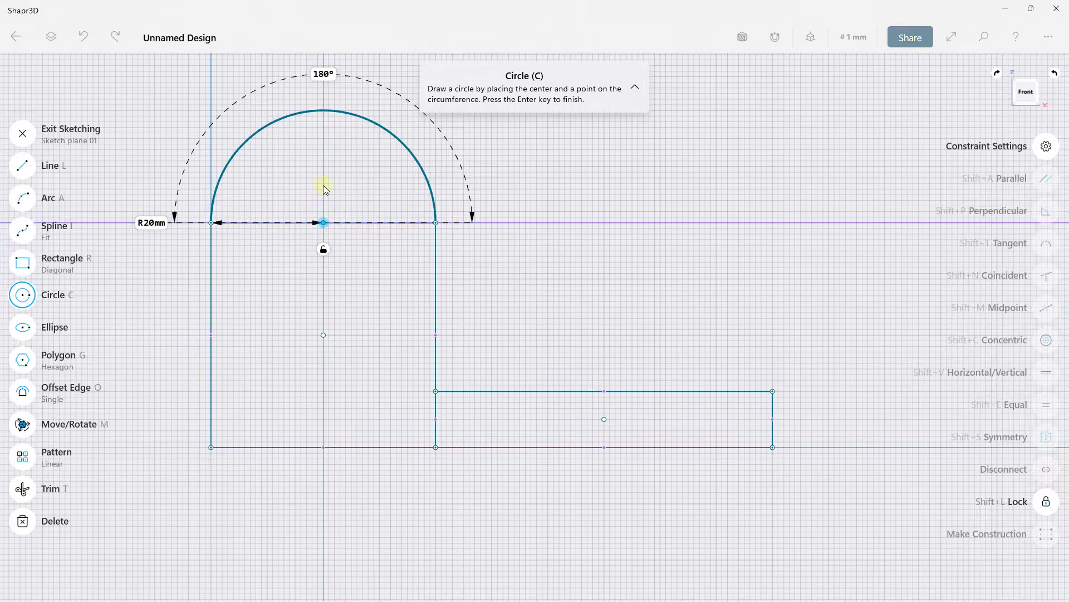
pyautogui.click(323, 156)
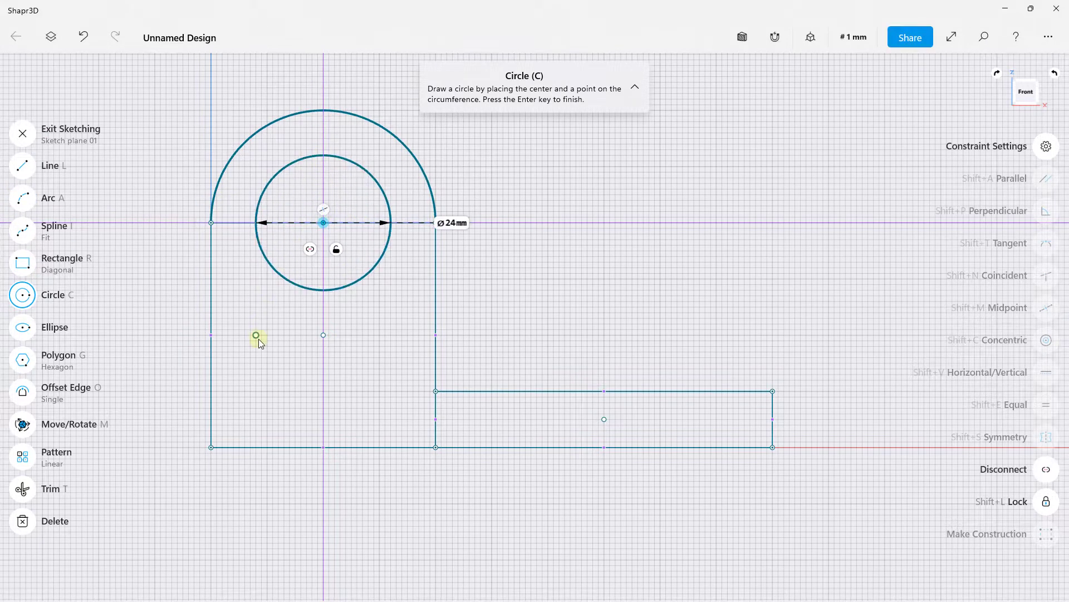
# Step: Trim the square's top edge segments left of, inside and right of the hole
pyautogui.click(22, 490)
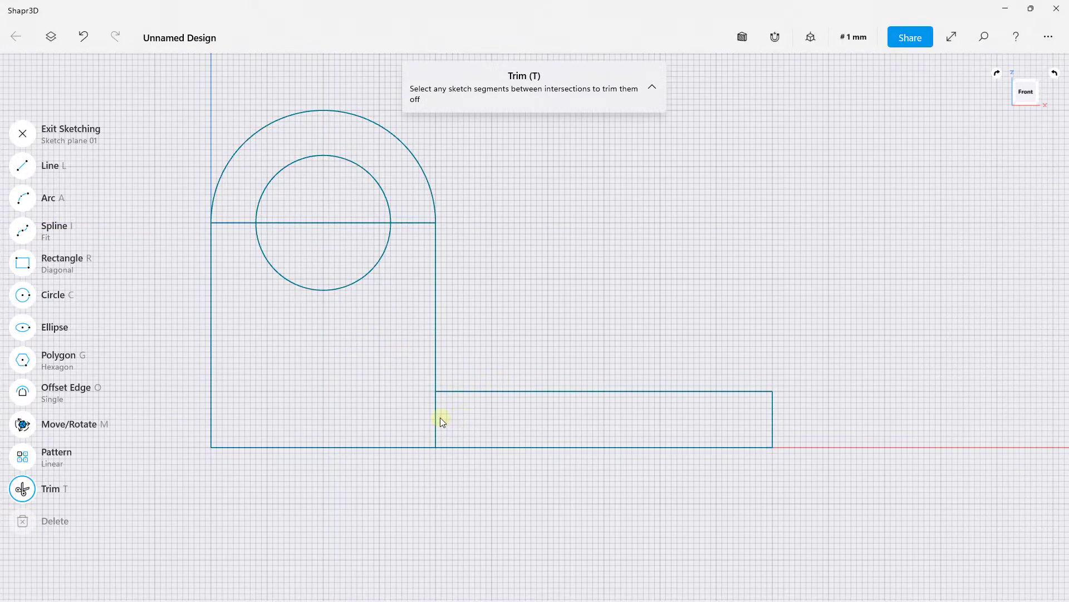
pyautogui.click(226, 222)
pyautogui.click(306, 222)
pyautogui.click(405, 221)
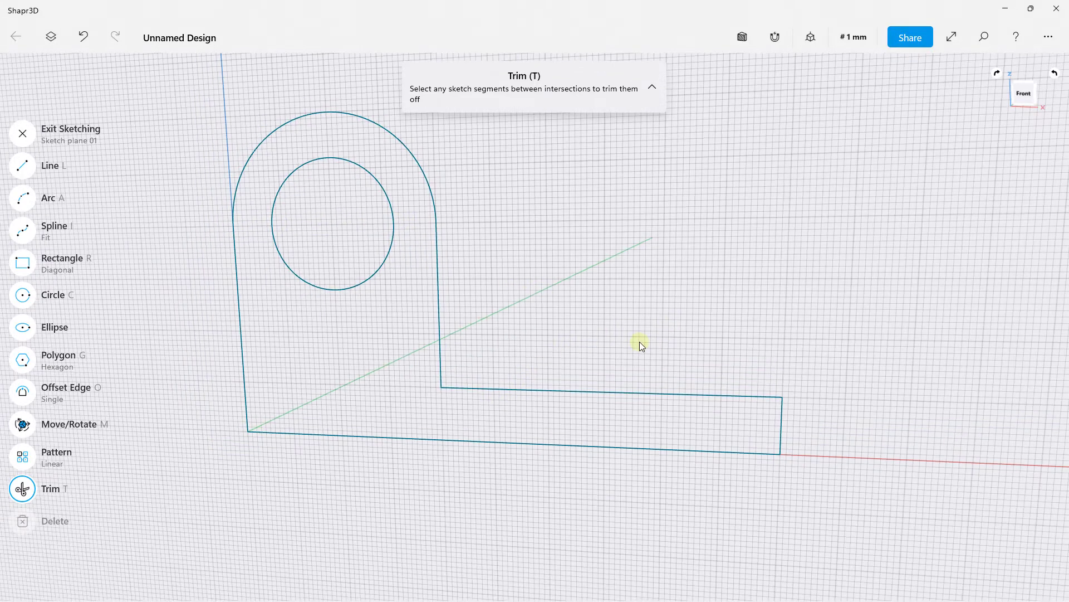
pyautogui.moveTo(666, 319); pyautogui.dragTo(613, 356, button='right')
# Step: Extrude the bracket profile 40 mm into a solid
pyautogui.click(22, 134)
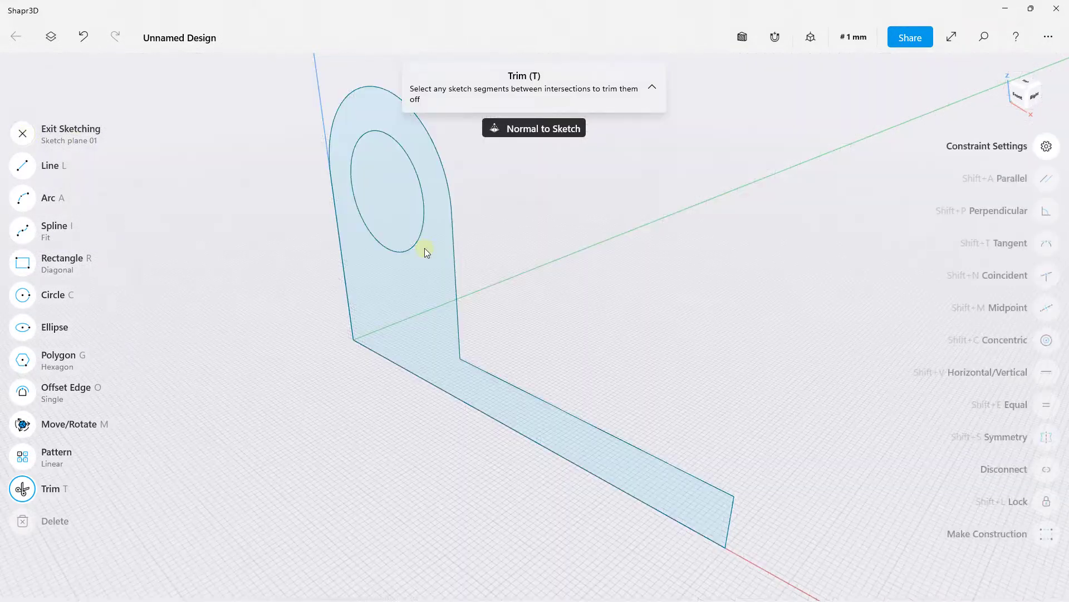
pyautogui.click(372, 262)
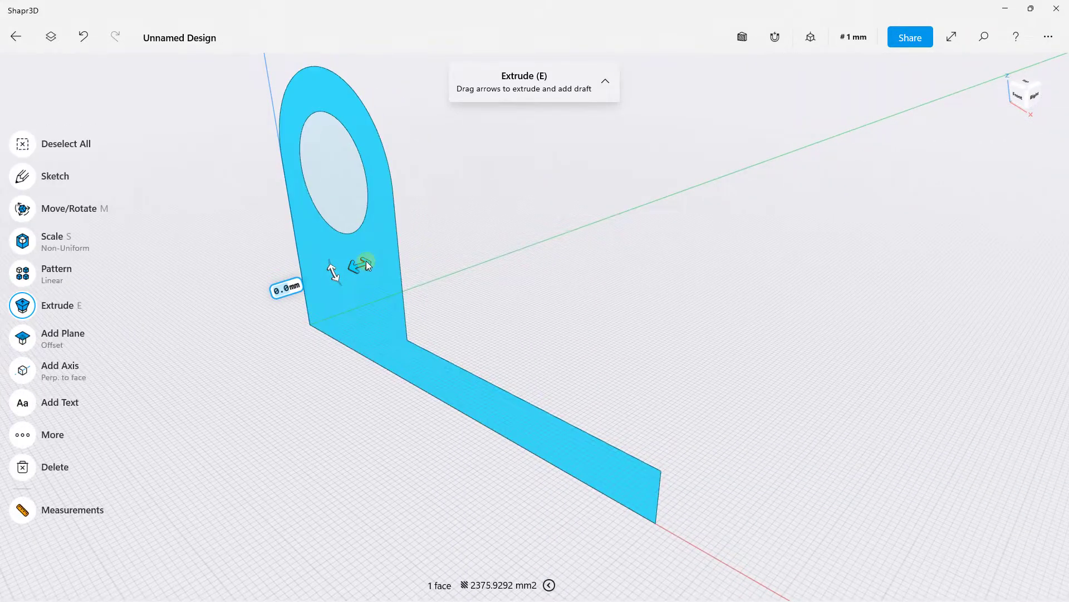
pyautogui.moveTo(366, 261); pyautogui.dragTo(501, 219)
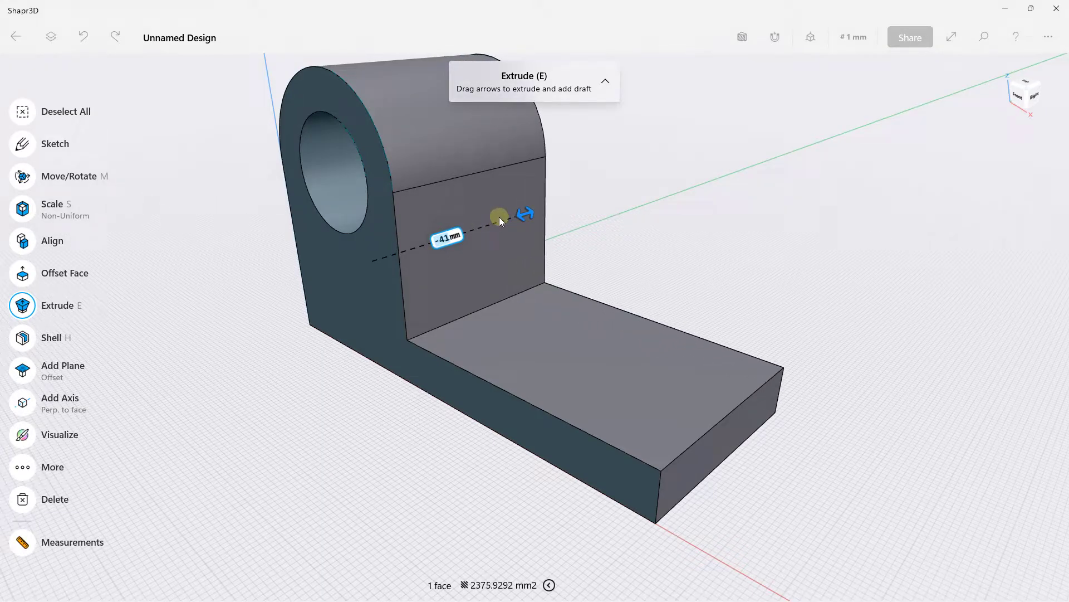
pyautogui.moveTo(499, 216); pyautogui.dragTo(497, 218)
pyautogui.click(517, 271)
pyautogui.moveTo(517, 272); pyautogui.dragTo(495, 261, button='right')
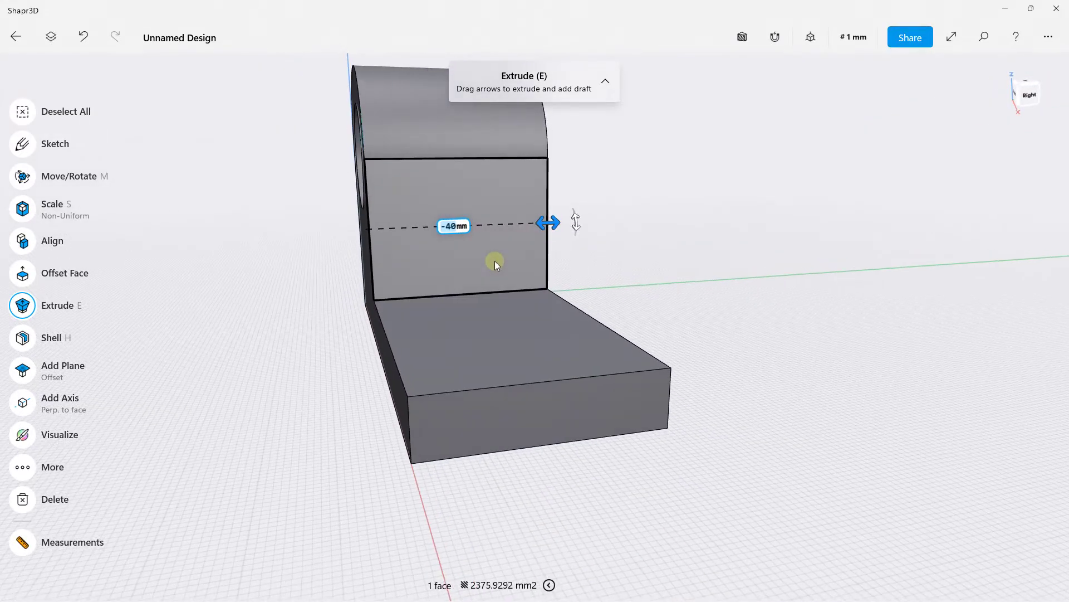
# Step: Start a new sketch on the upright's inner face
pyautogui.click(243, 272)
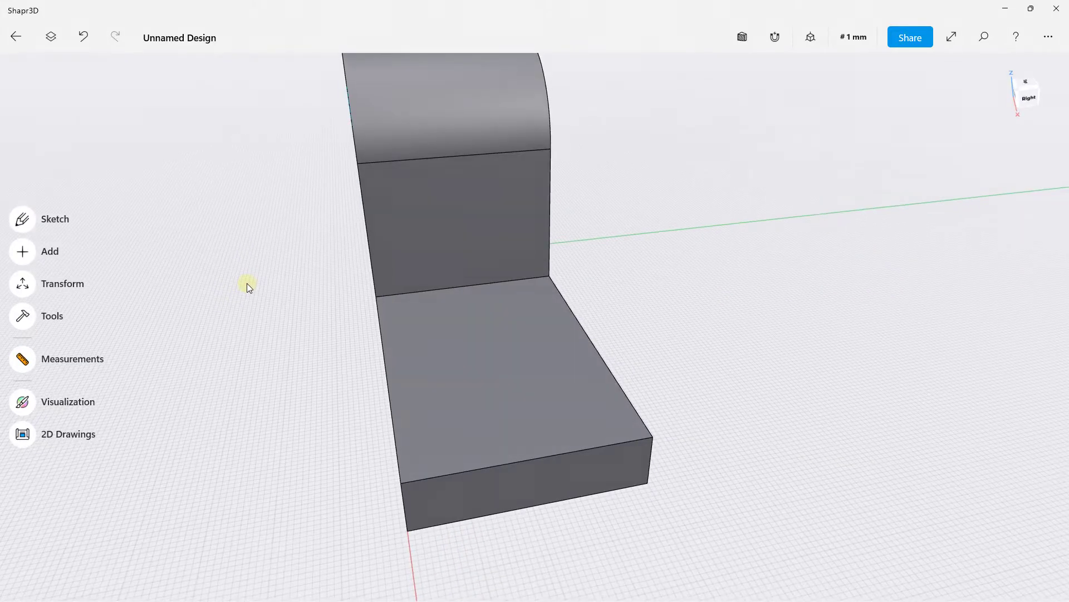
pyautogui.click(474, 187)
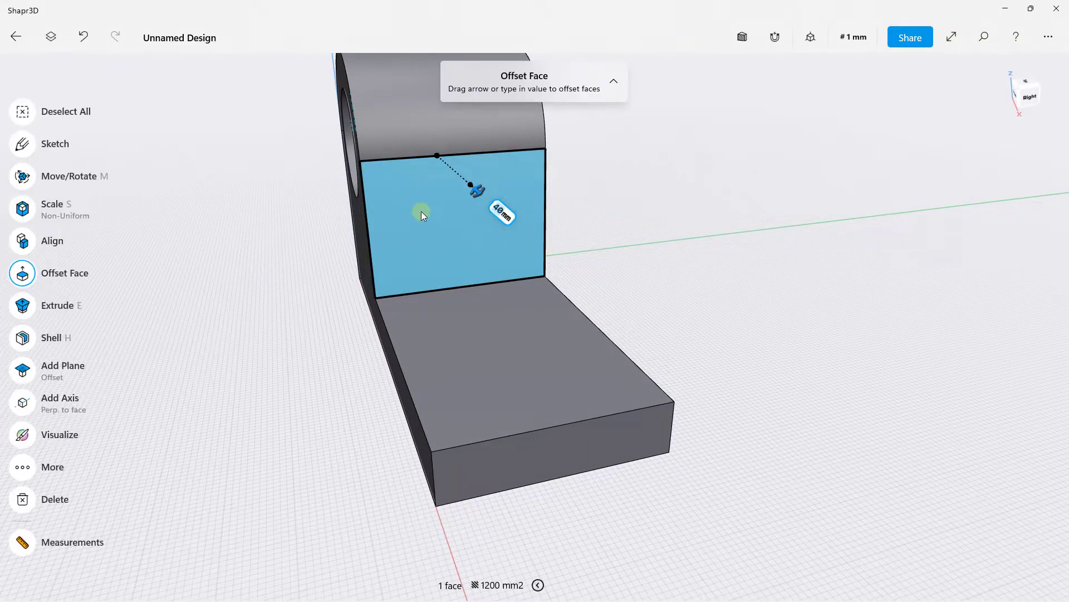
pyautogui.click(21, 146)
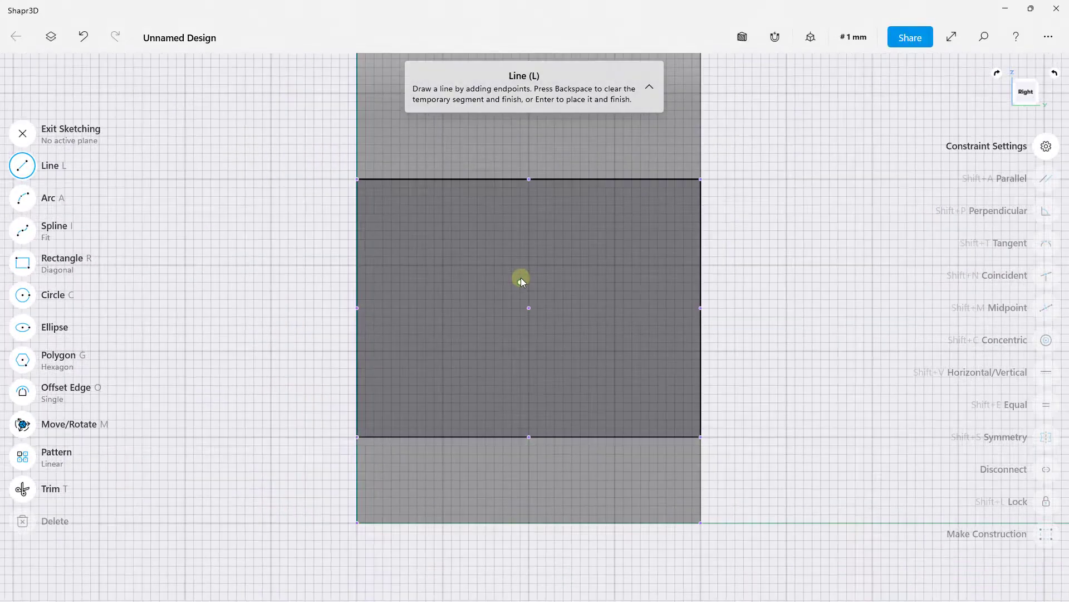
# Step: Sketch a 20 × 55 mm rectangle across the middle of the upright
pyautogui.moveTo(521, 281); pyautogui.dragTo(427, 271, button='middle')
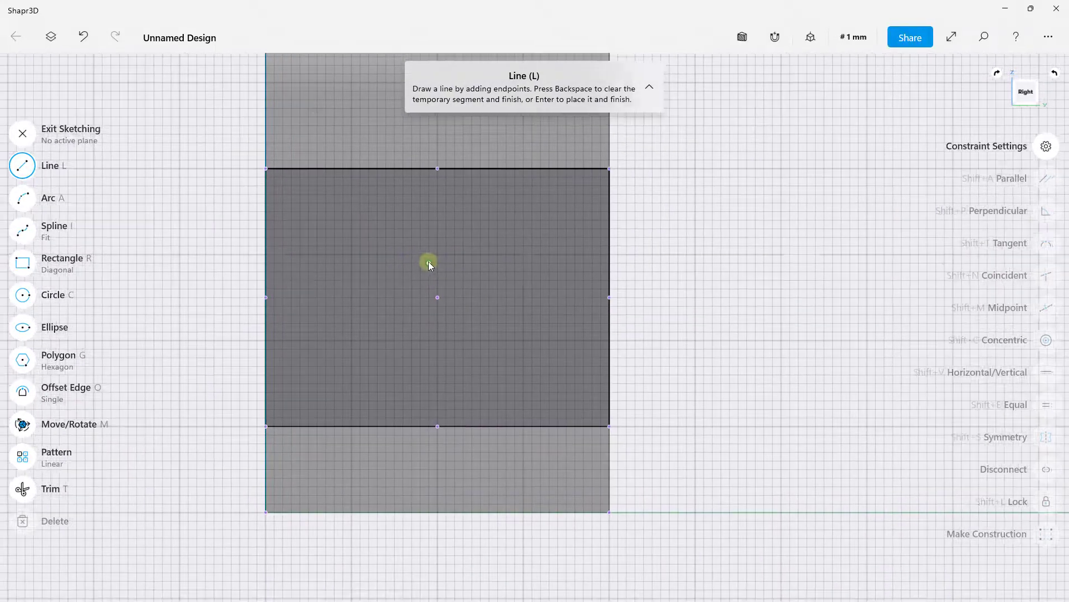
pyautogui.click(64, 269)
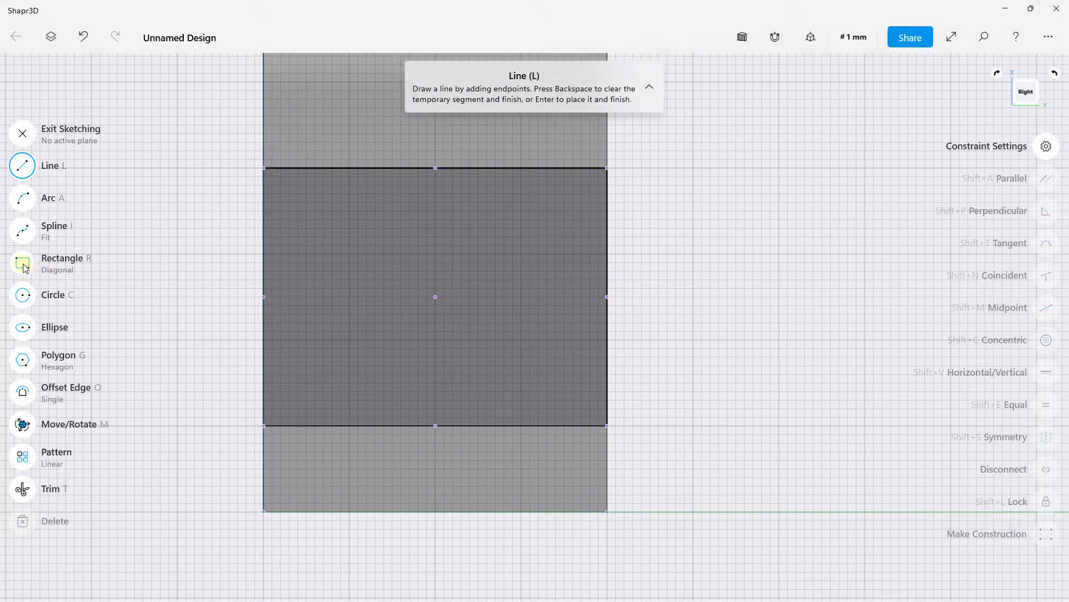
pyautogui.click(350, 427)
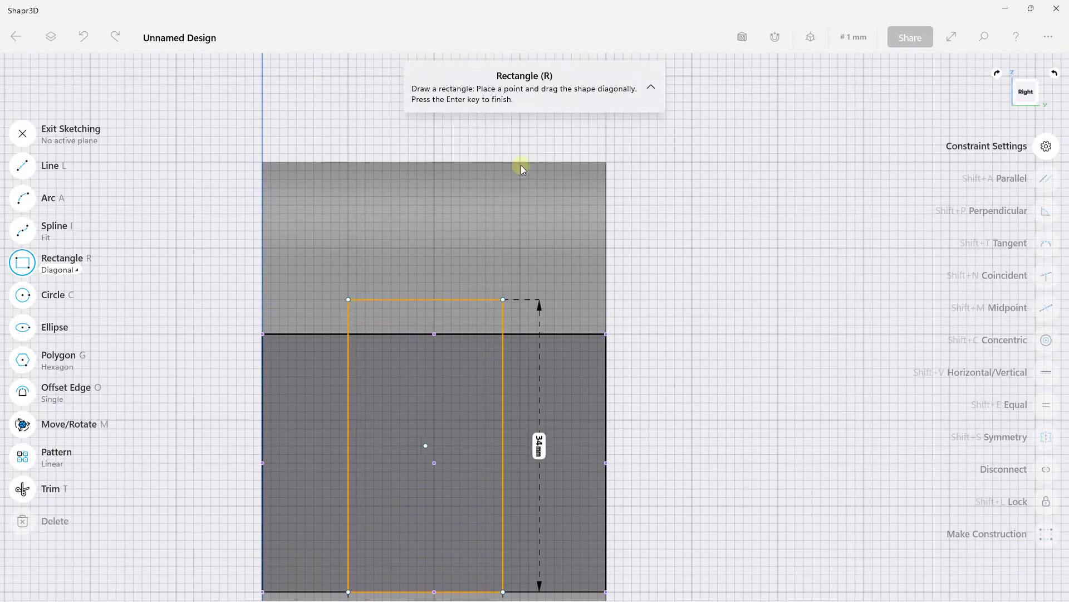
pyautogui.click(519, 121)
pyautogui.moveTo(507, 275)
pyautogui.mouseDown(button='right')
pyautogui.moveTo(546, 301)
pyautogui.moveTo(519, 248)
pyautogui.mouseUp(button='right')
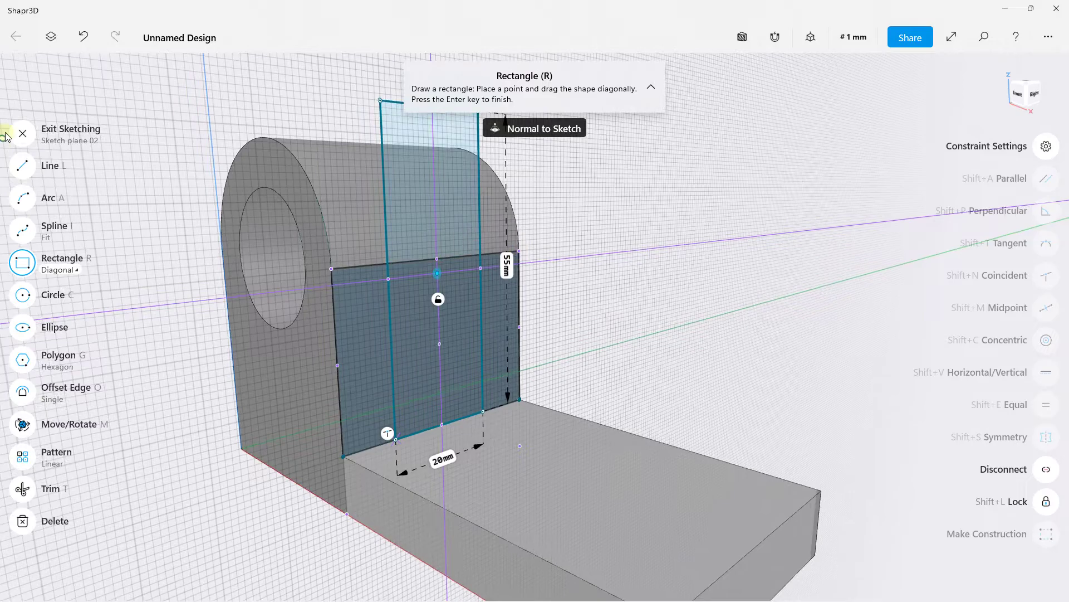
# Step: Extrude the rectangle profile through the upright, splitting it into two bored lugs
pyautogui.click(14, 136)
pyautogui.click(411, 286)
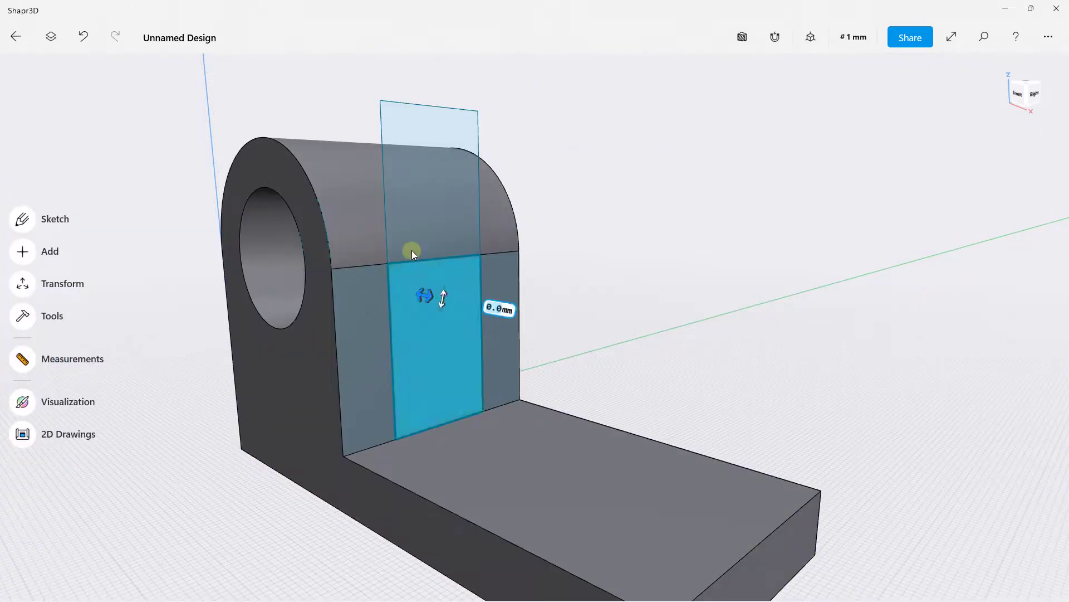
pyautogui.click(411, 179)
pyautogui.moveTo(438, 178); pyautogui.dragTo(118, 165)
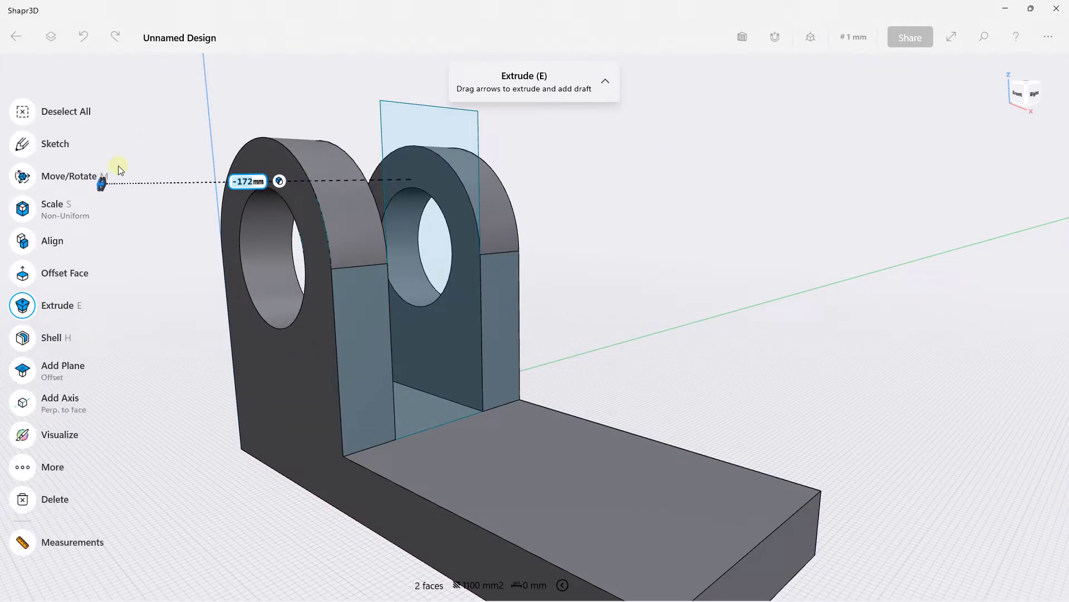
pyautogui.click(606, 236)
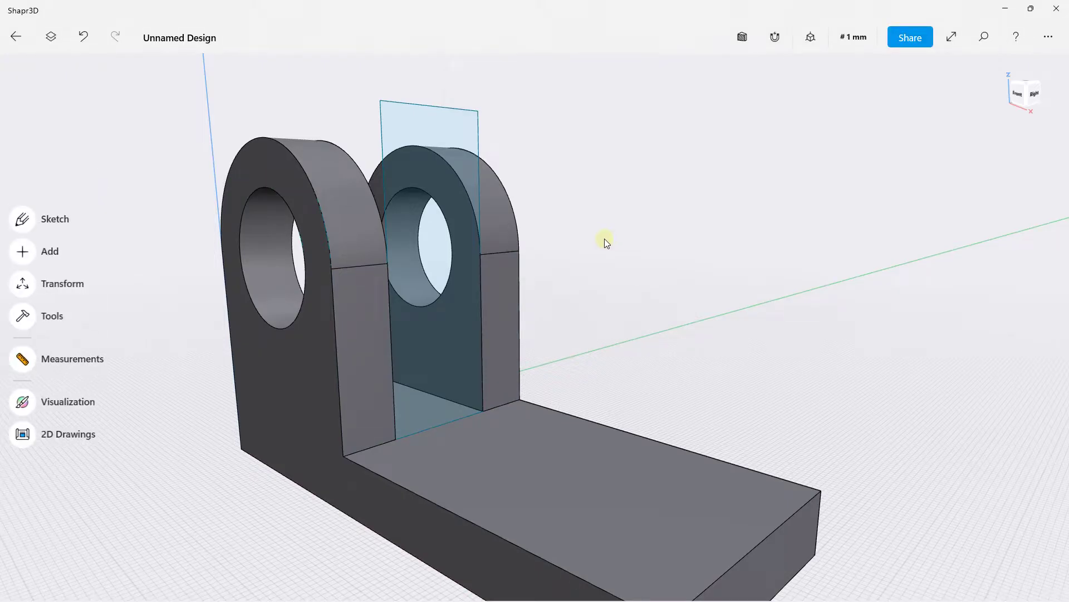
pyautogui.scroll(-3, 574, 217)
pyautogui.moveTo(546, 195)
pyautogui.mouseDown(button='right')
pyautogui.moveTo(523, 242)
pyautogui.moveTo(550, 344)
pyautogui.mouseUp(button='right')
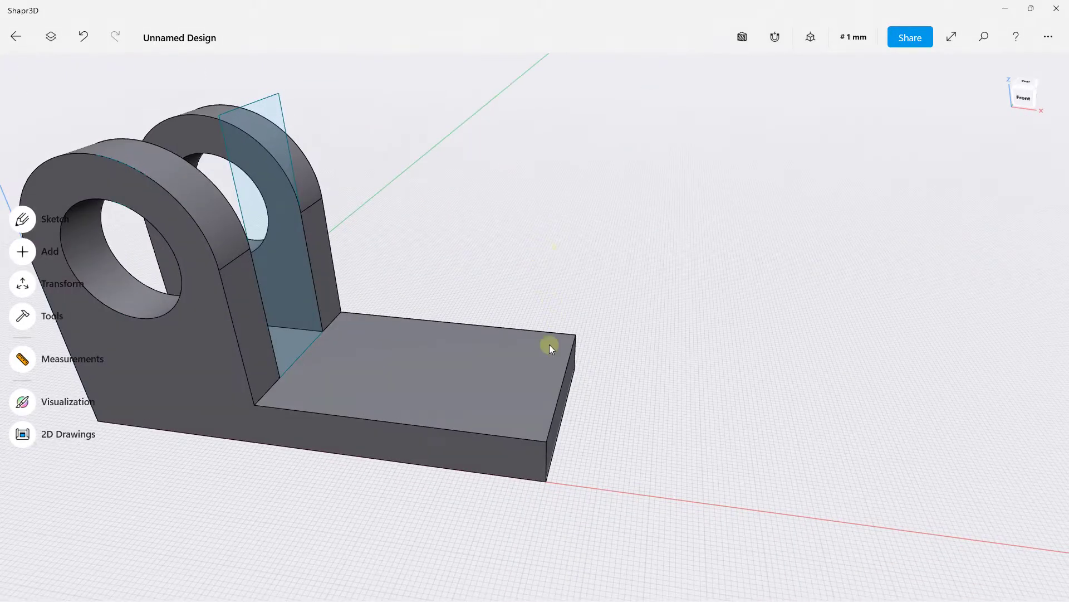
# Step: Sketch a 10 × 20 mm rectangle on the base's top face, redrawing it once
pyautogui.click(530, 369)
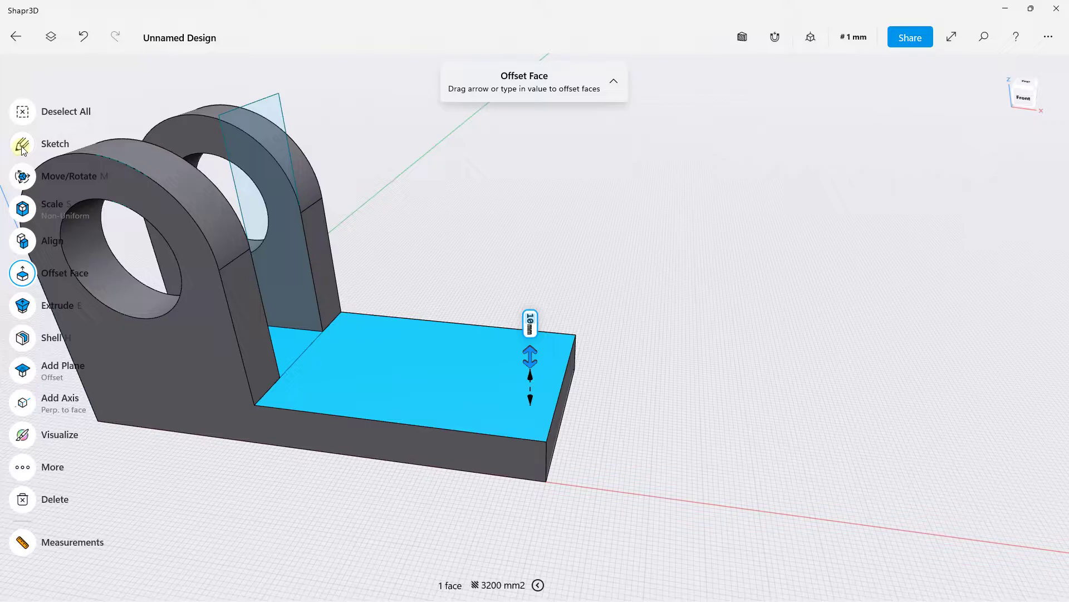
pyautogui.click(22, 146)
pyautogui.click(501, 323)
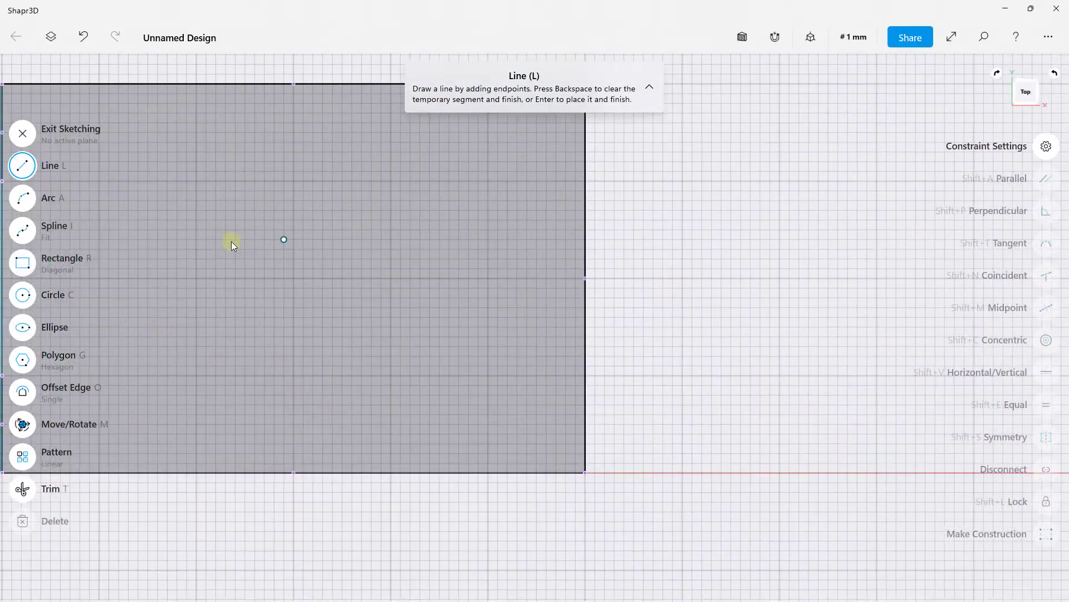
pyautogui.click(28, 267)
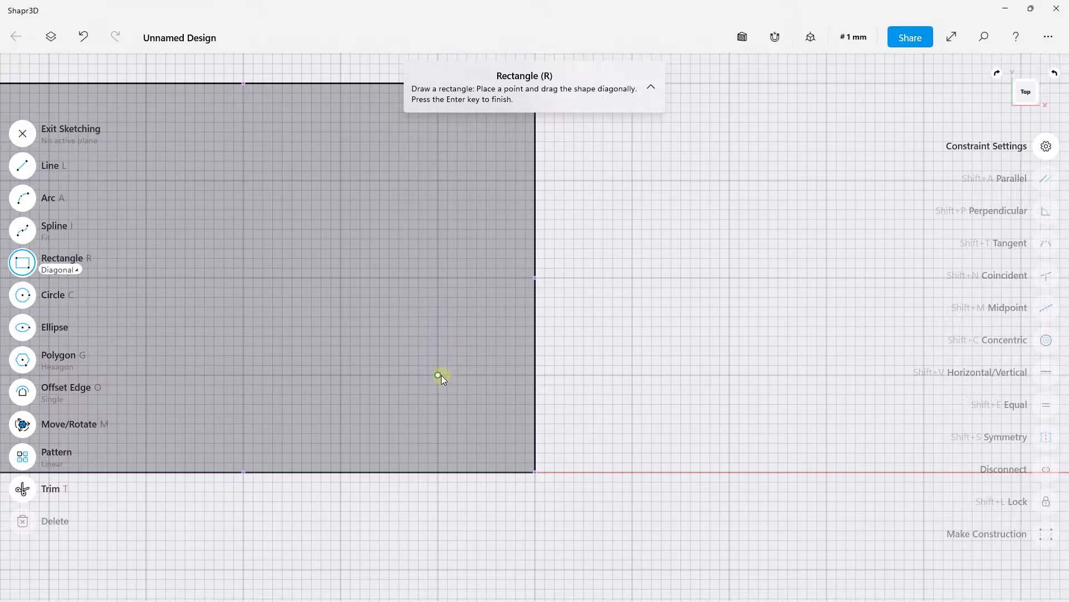
pyautogui.moveTo(439, 373); pyautogui.dragTo(379, 182)
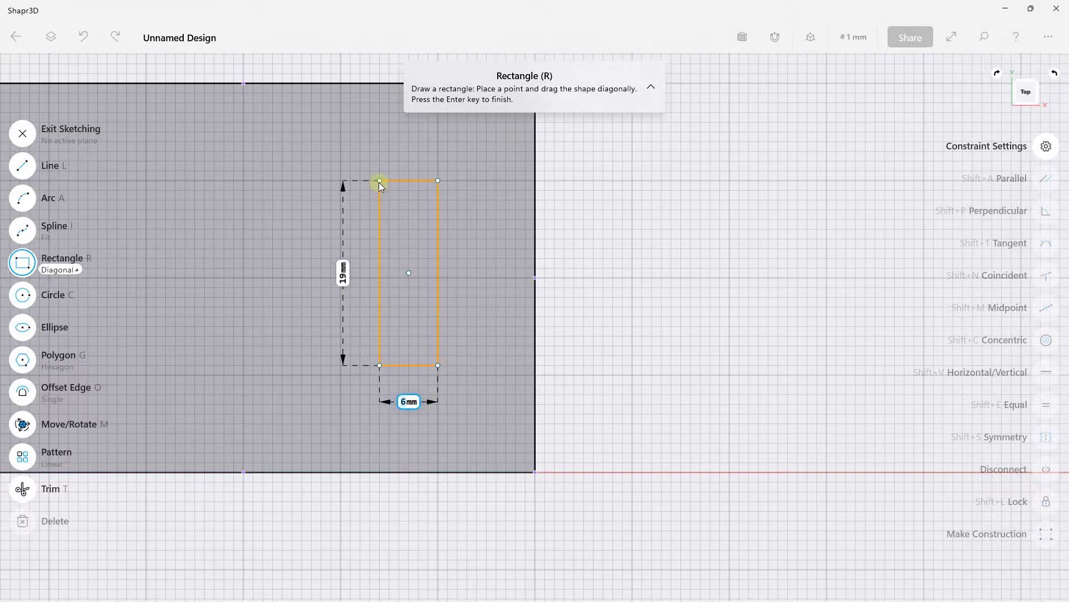
pyautogui.moveTo(379, 184)
pyautogui.mouseDown()
pyautogui.moveTo(230, 186)
pyautogui.moveTo(106, 52)
pyautogui.mouseUp()
pyautogui.click(86, 43)
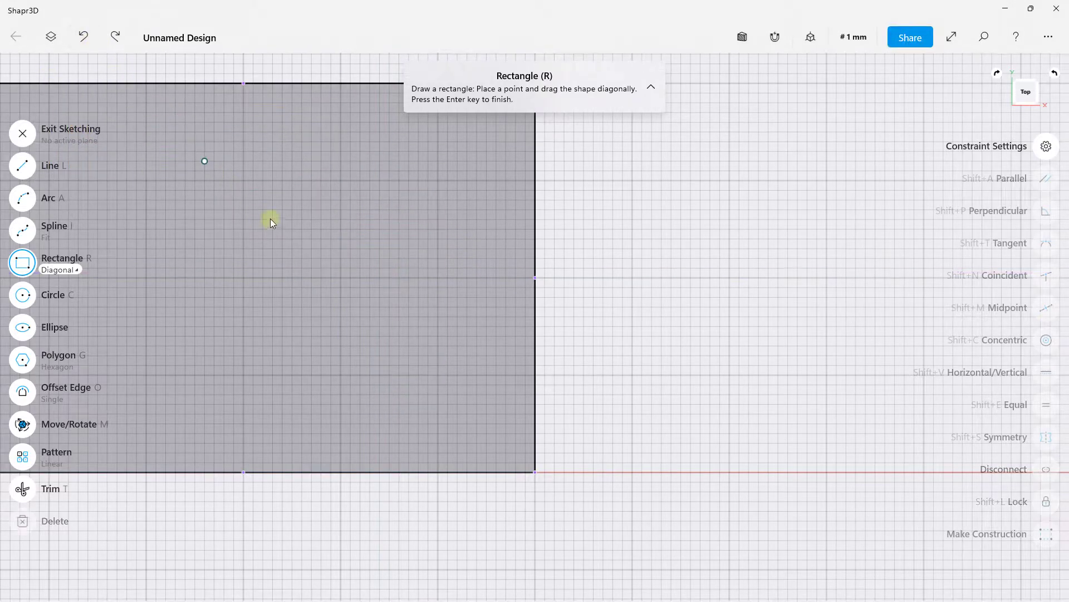
pyautogui.click(28, 266)
pyautogui.click(29, 269)
pyautogui.moveTo(438, 374); pyautogui.dragTo(341, 182)
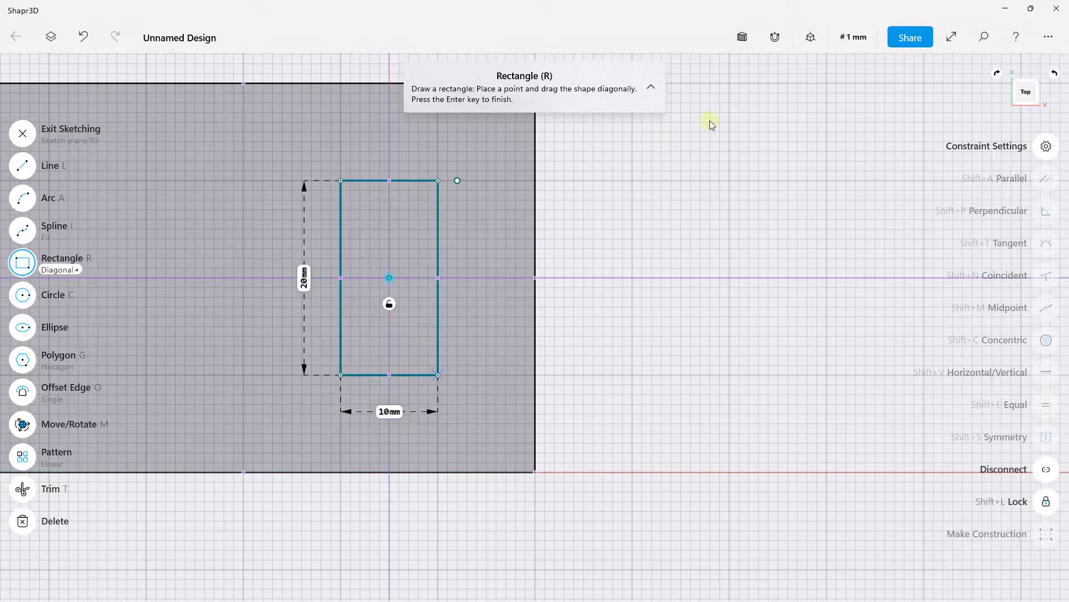
pyautogui.scroll(1, 626, 292)
pyautogui.moveTo(626, 292); pyautogui.dragTo(619, 249, button='middle')
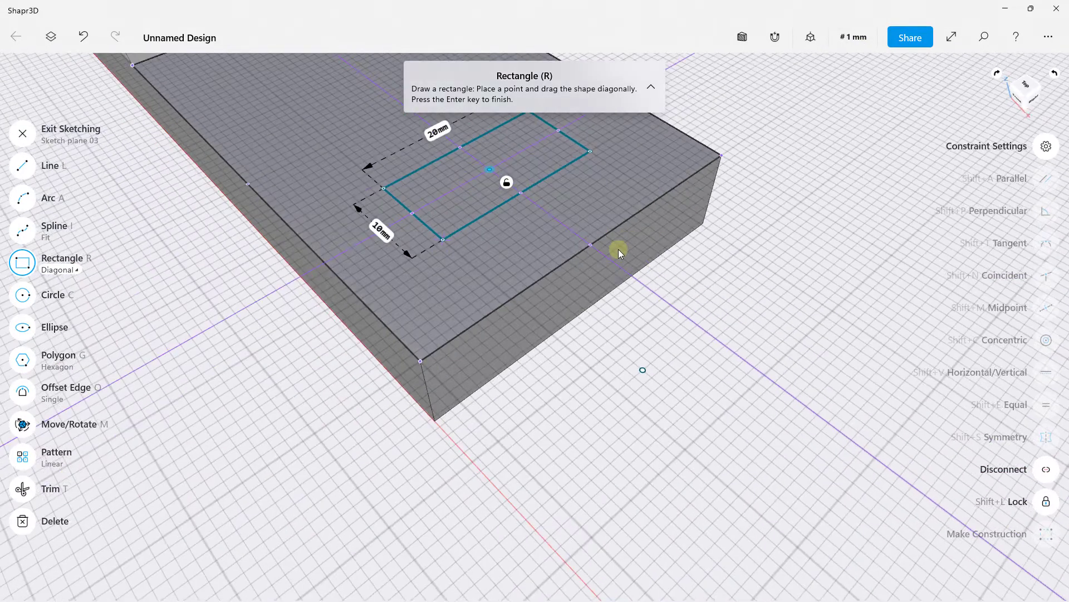
# Step: Extrude the rectangle down into the base to cut the slot
pyautogui.click(26, 134)
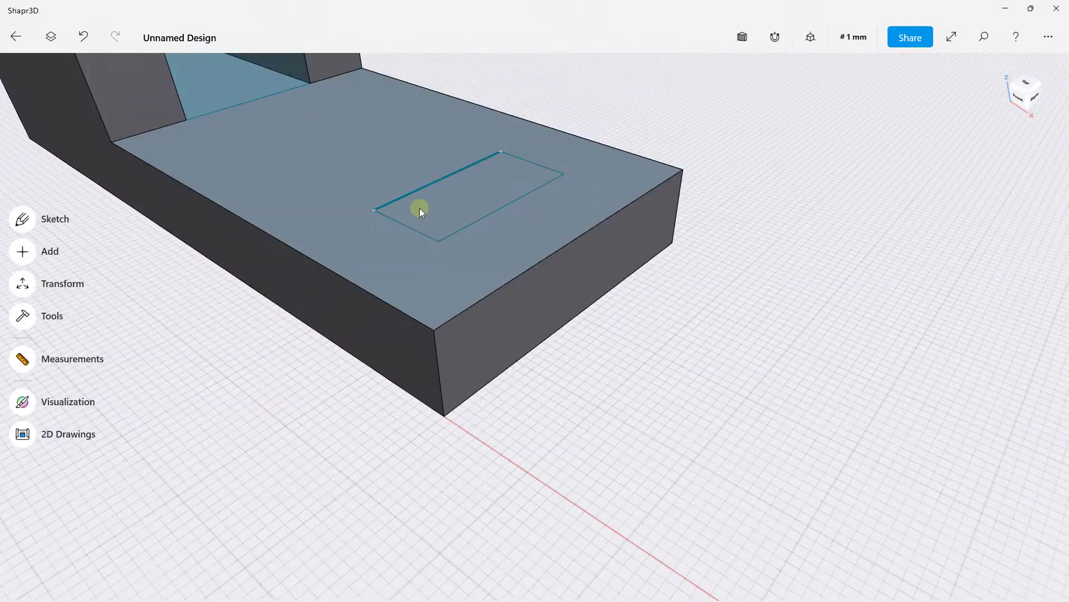
pyautogui.click(432, 209)
pyautogui.moveTo(433, 192); pyautogui.dragTo(449, 431)
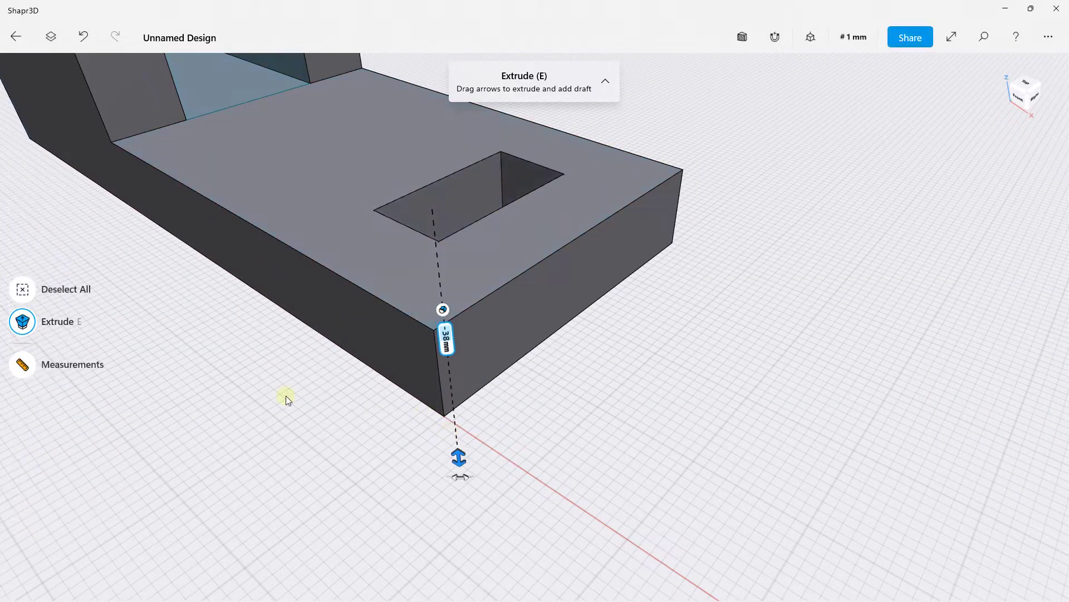
pyautogui.click(123, 239)
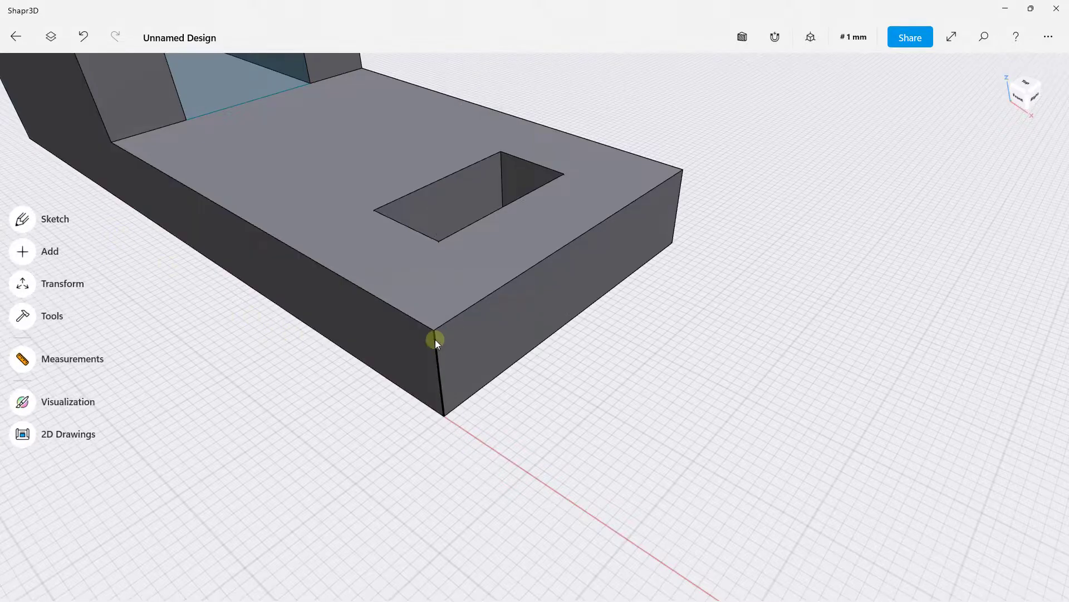
pyautogui.scroll(-5, 436, 339)
pyautogui.scroll(-3, 428, 323)
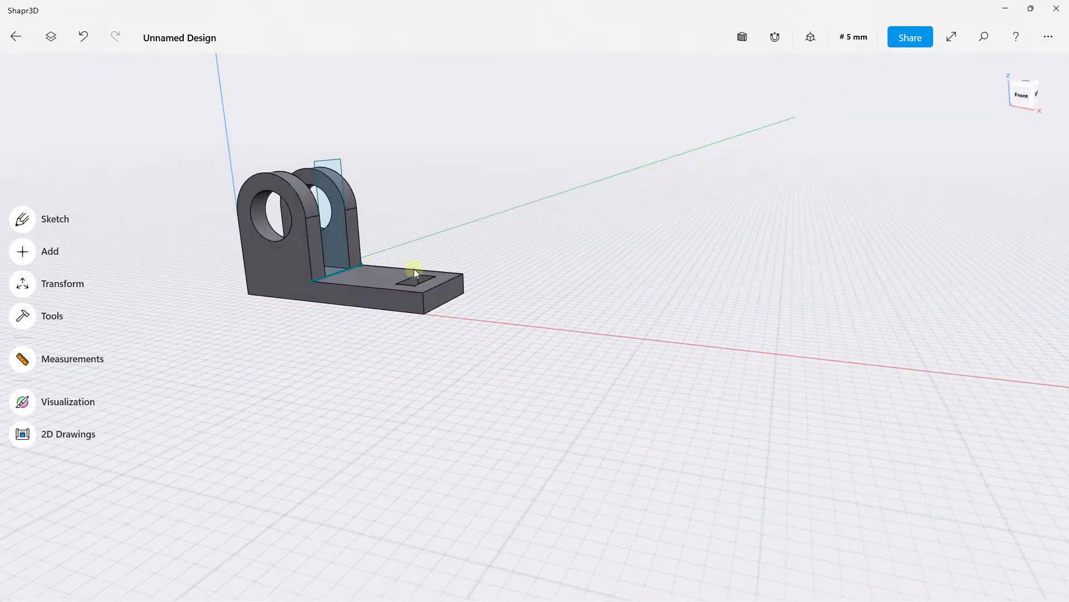
pyautogui.scroll(-3, 438, 250)
pyautogui.scroll(5, 438, 251)
# Step: Fillet both inner edges where the lugs meet the base with a 10 mm radius
pyautogui.scroll(3, 438, 252)
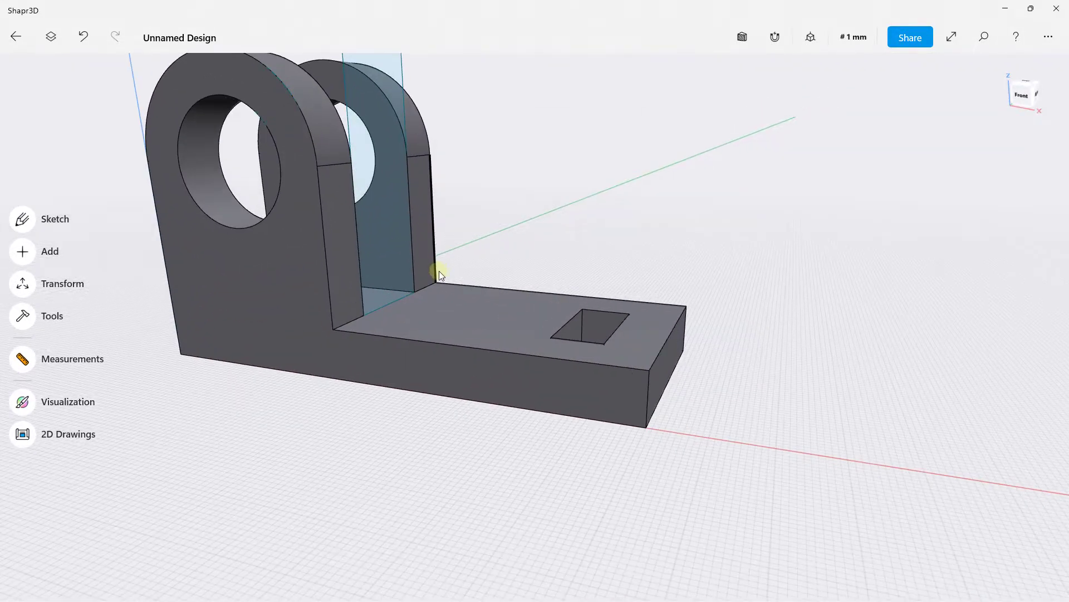
pyautogui.click(354, 320)
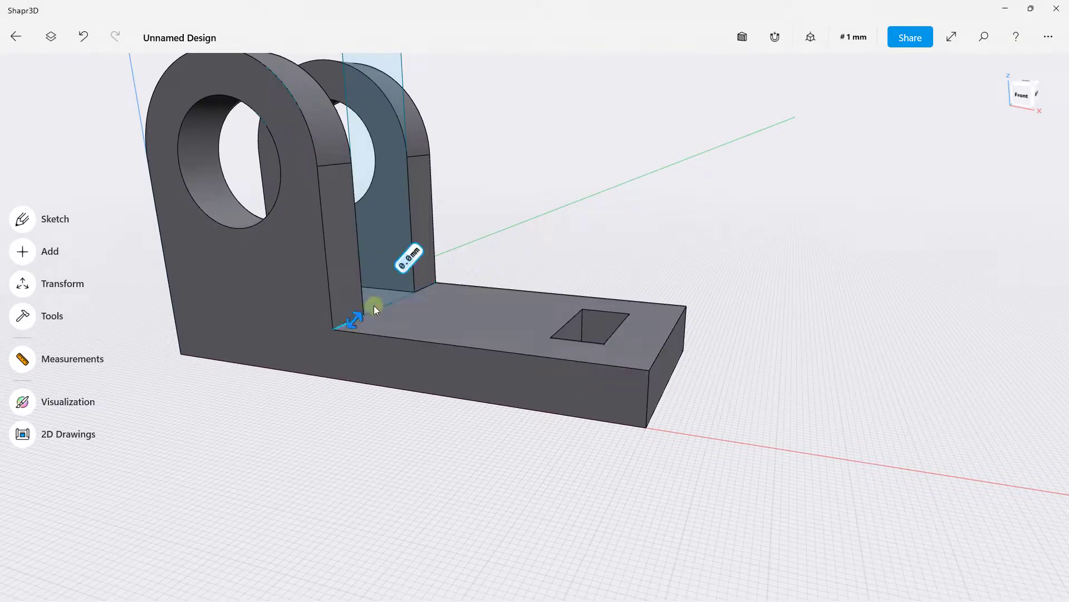
pyautogui.click(424, 289)
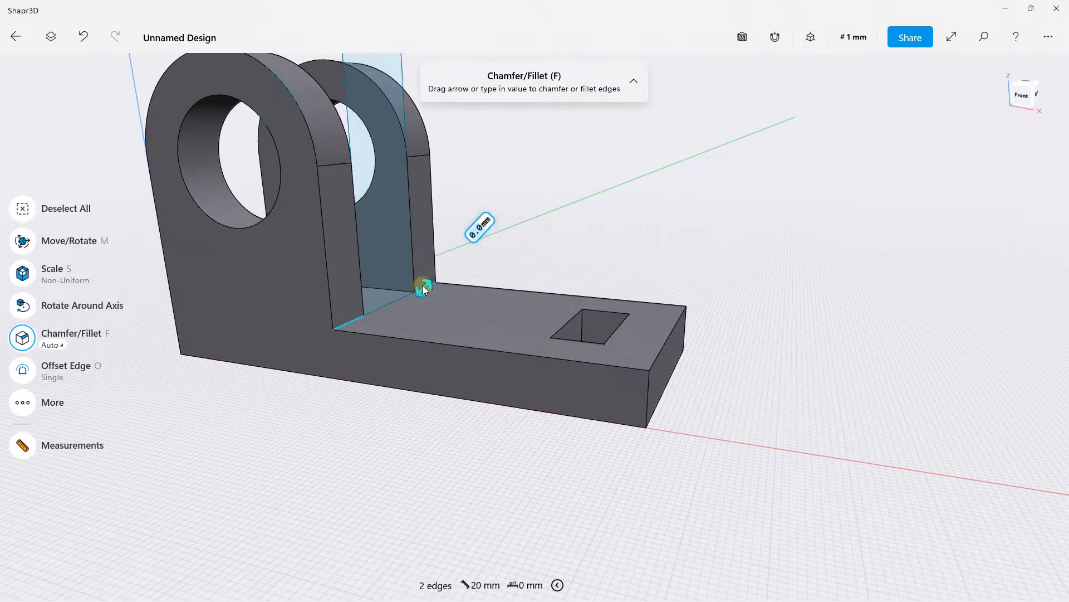
pyautogui.moveTo(422, 285); pyautogui.dragTo(464, 253)
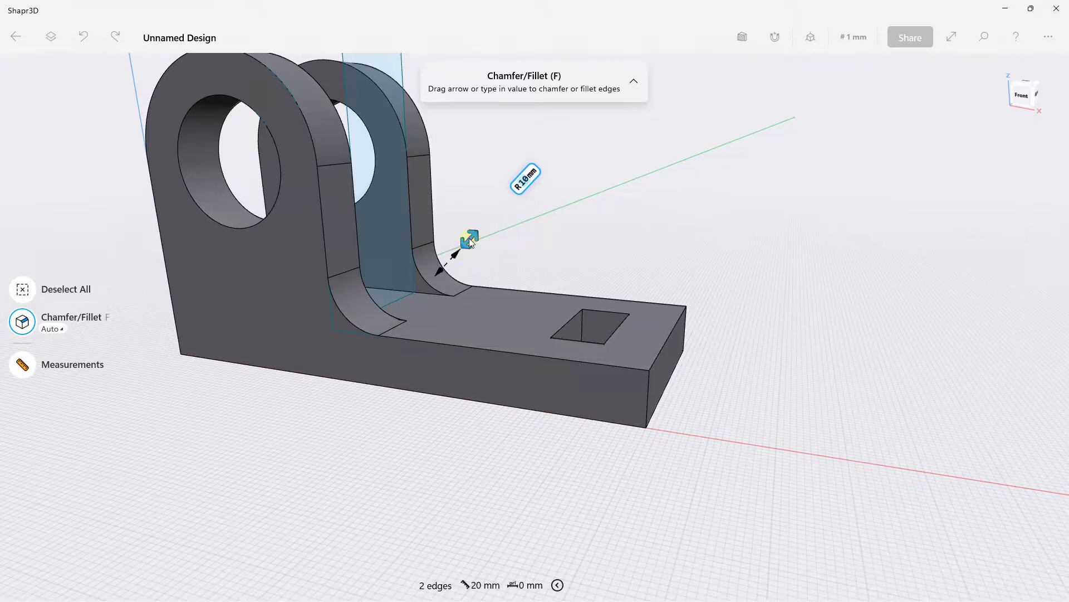
pyautogui.click(594, 226)
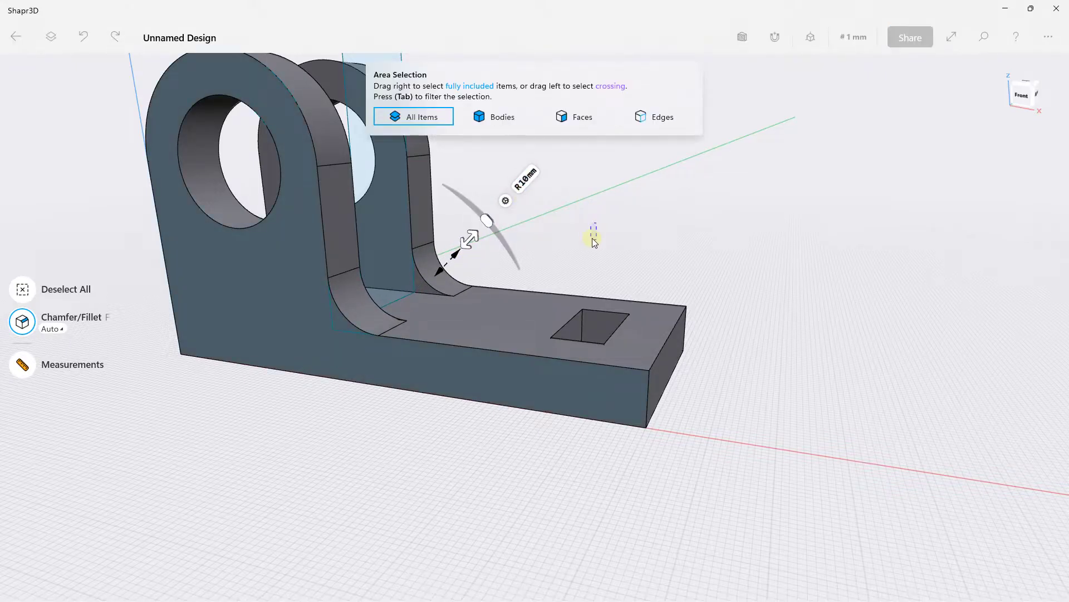
pyautogui.moveTo(593, 238)
pyautogui.mouseDown(button='right')
pyautogui.moveTo(628, 219)
pyautogui.moveTo(271, 289)
pyautogui.moveTo(337, 282)
pyautogui.mouseUp(button='right')
pyautogui.scroll(-5, 607, 235)
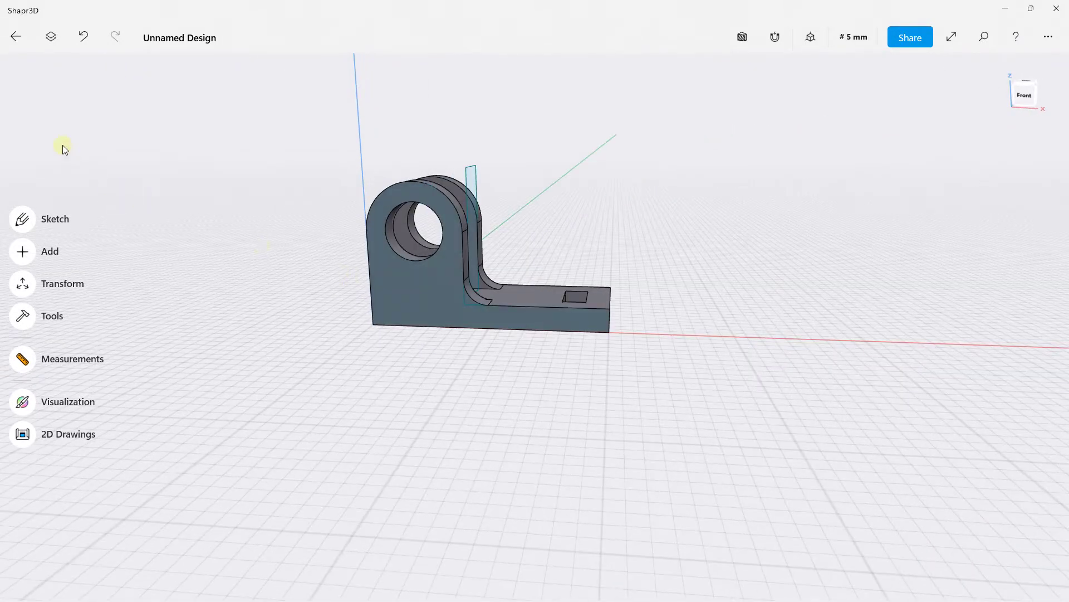
# Step: Delete Sketch planes 03, 02 and 01 from the design items list
pyautogui.click(50, 36)
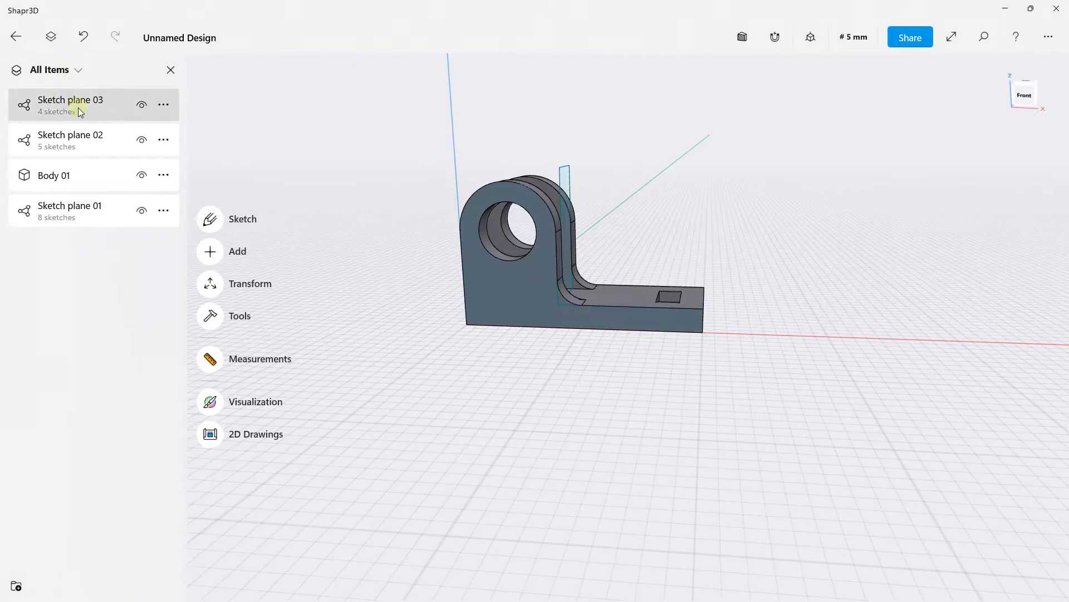
pyautogui.click(160, 106)
pyautogui.click(181, 181)
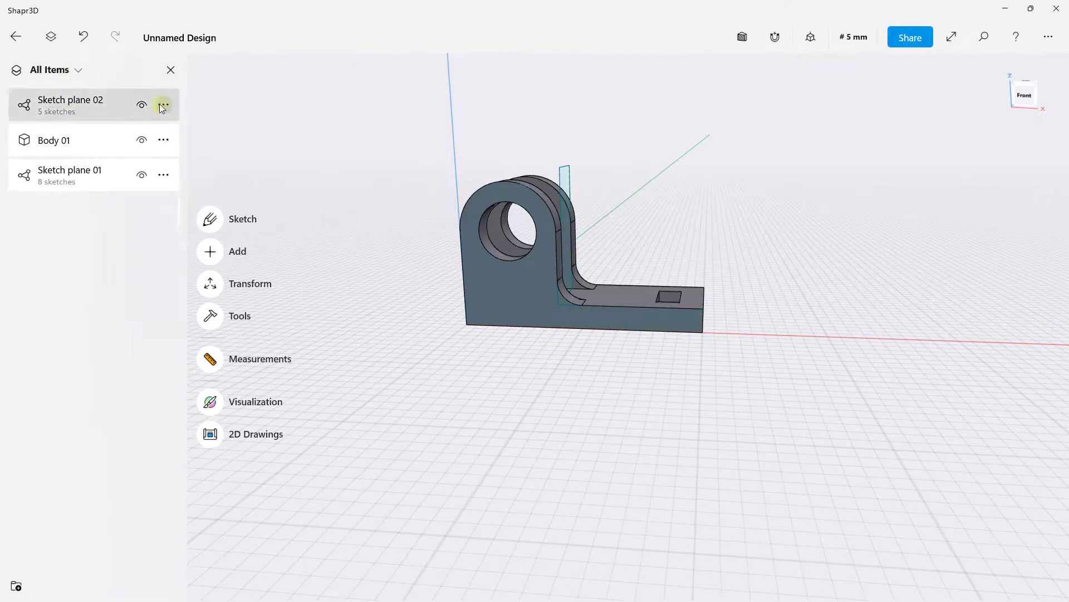
pyautogui.click(162, 106)
pyautogui.click(187, 183)
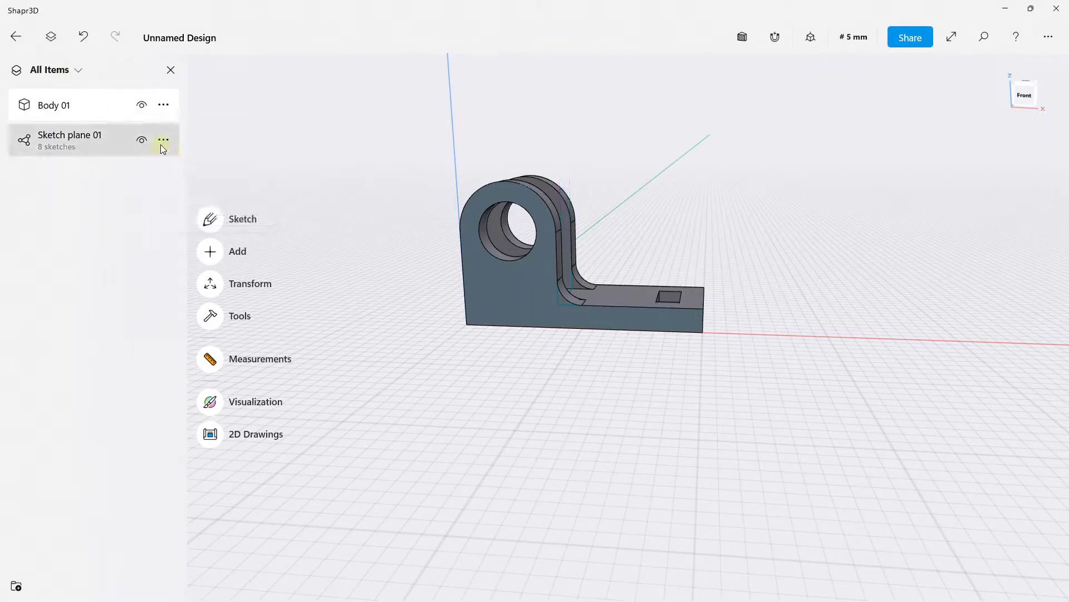
pyautogui.click(161, 142)
pyautogui.click(173, 217)
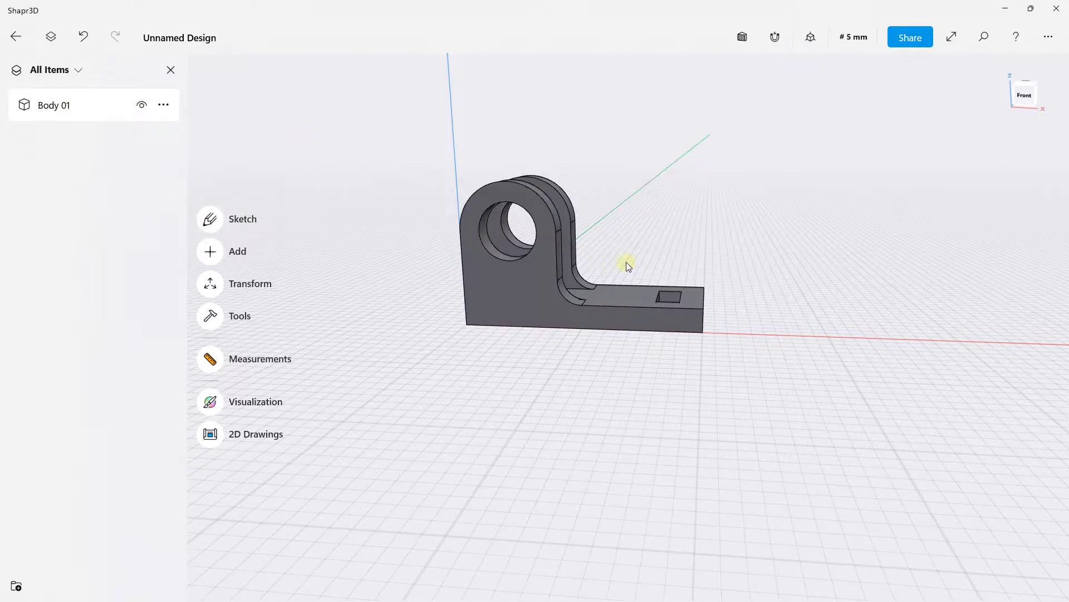
# Step: Close the items list and orbit the view around the bracket
pyautogui.moveTo(626, 262); pyautogui.dragTo(554, 278, button='middle')
pyautogui.click(174, 76)
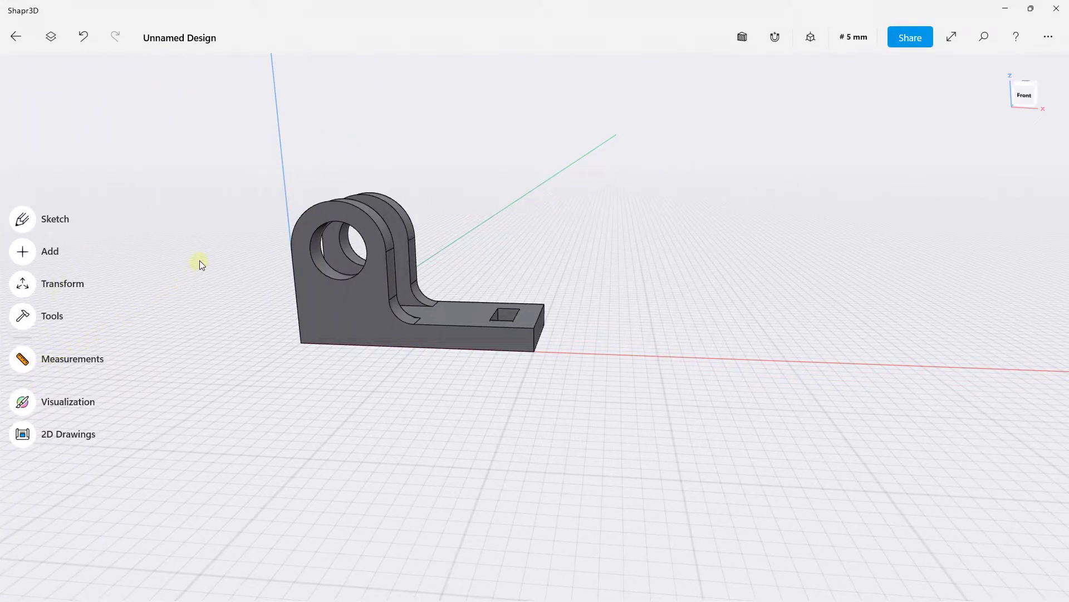
pyautogui.moveTo(219, 274); pyautogui.dragTo(210, 284, button='right')
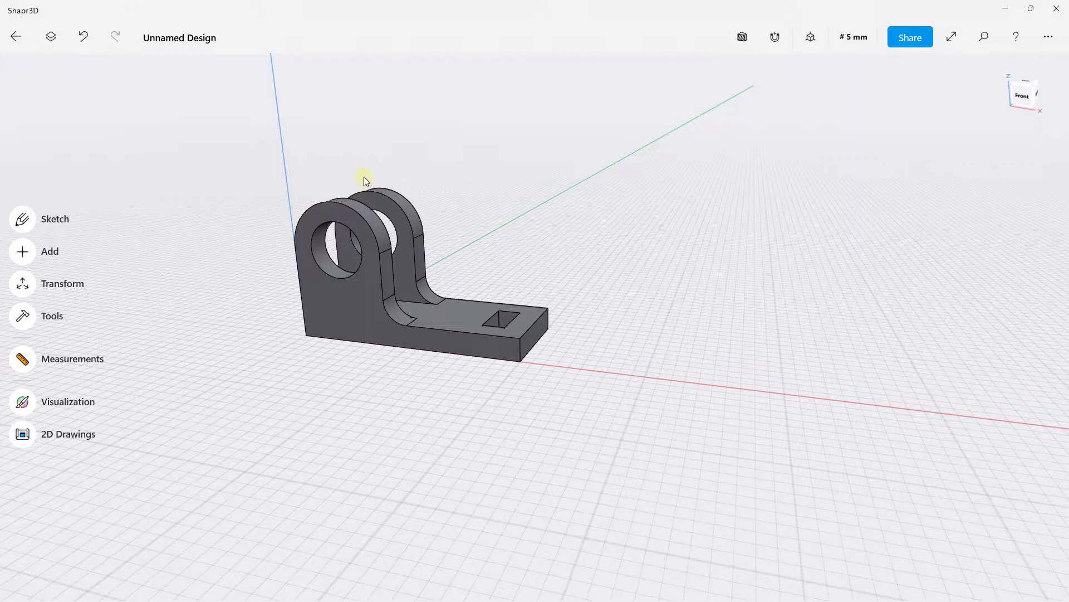
# Step: Enter the rendered preview and try the Transparent, Colored Mood and Gradient Mood environments
pyautogui.click(25, 408)
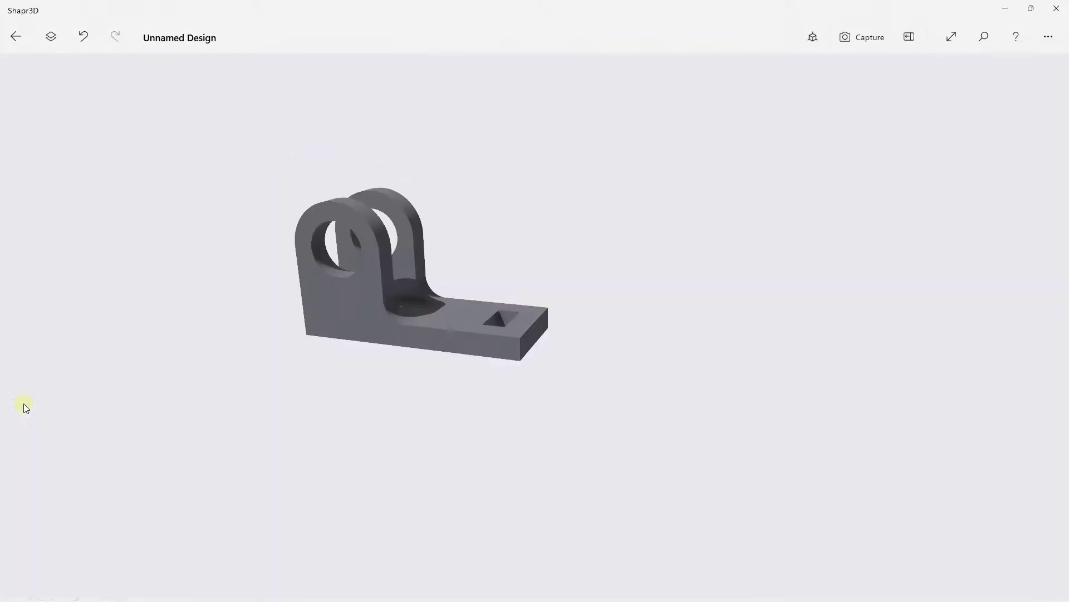
pyautogui.moveTo(376, 240)
pyautogui.mouseDown(button='right')
pyautogui.moveTo(439, 263)
pyautogui.moveTo(468, 324)
pyautogui.moveTo(437, 266)
pyautogui.moveTo(467, 297)
pyautogui.moveTo(470, 319)
pyautogui.moveTo(470, 293)
pyautogui.moveTo(281, 209)
pyautogui.moveTo(304, 239)
pyautogui.moveTo(354, 226)
pyautogui.moveTo(301, 230)
pyautogui.moveTo(416, 219)
pyautogui.mouseUp(button='right')
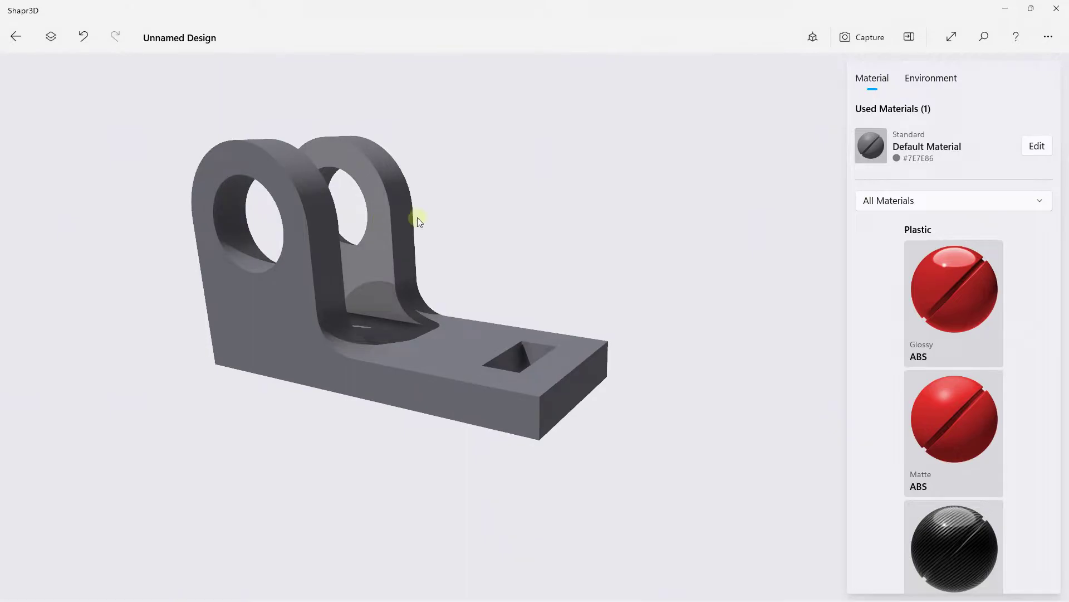
pyautogui.click(930, 78)
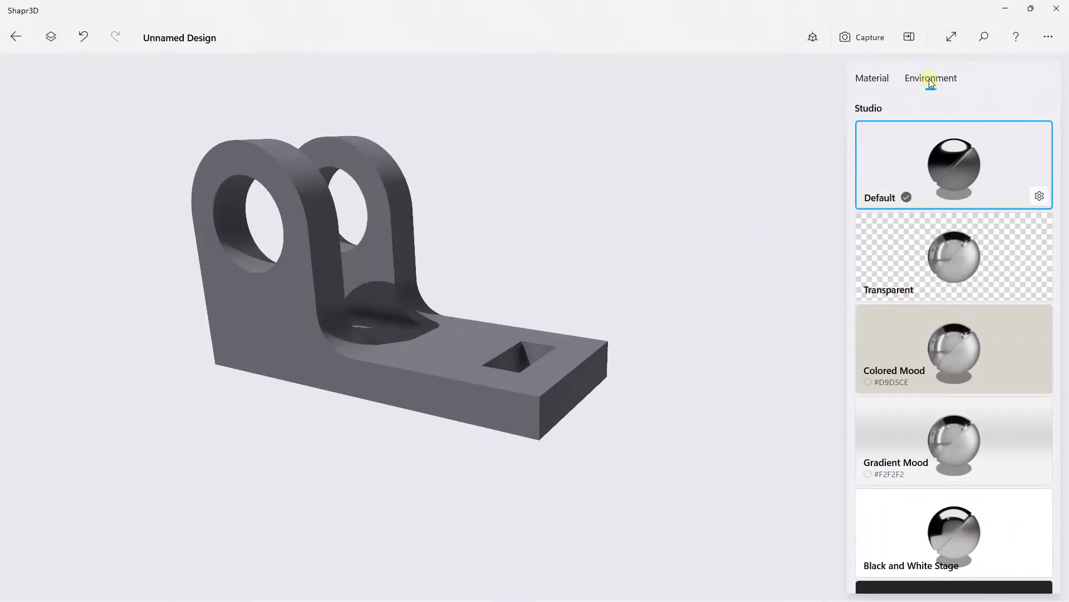
pyautogui.click(906, 256)
pyautogui.click(910, 348)
pyautogui.click(905, 423)
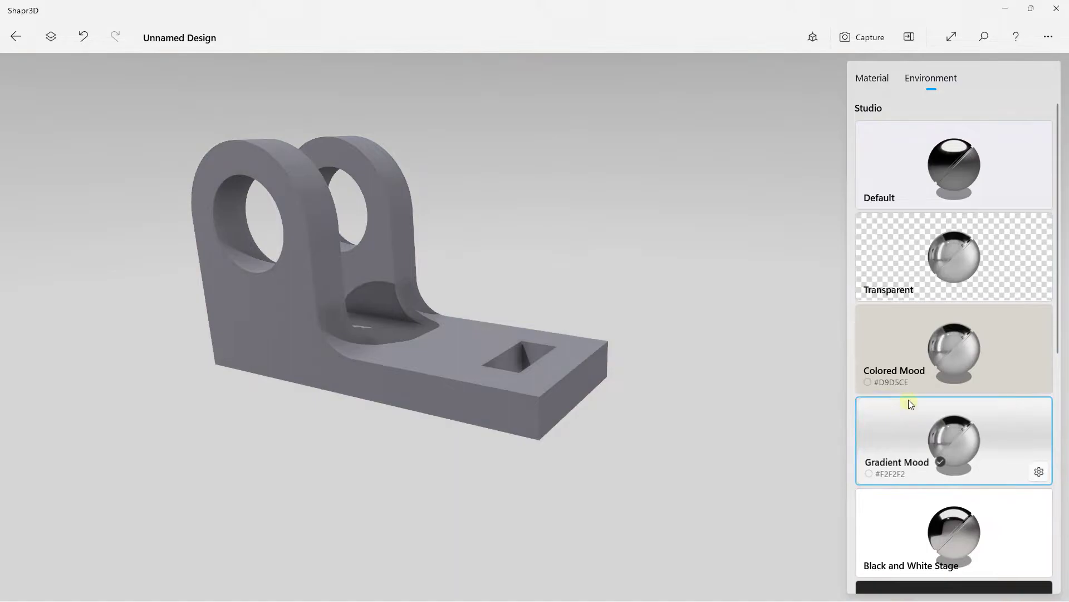
# Step: Try Carousel 1 and 2 and Bright Salon 1 and 2, then apply Dark Salon
pyautogui.scroll(-5, 911, 374)
pyautogui.click(918, 329)
pyautogui.click(903, 401)
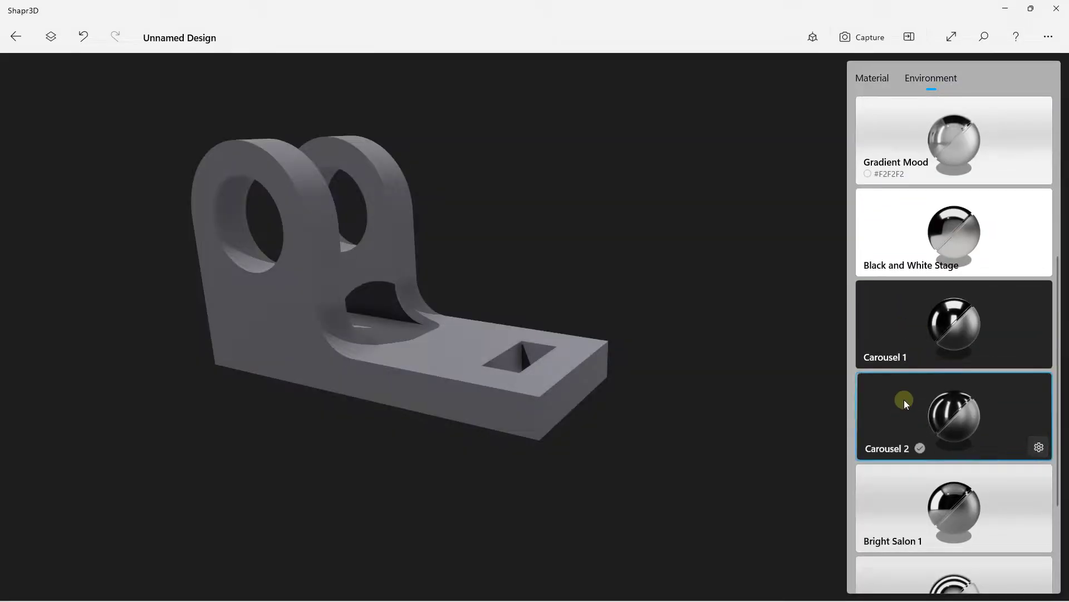
pyautogui.scroll(-3, 903, 398)
pyautogui.click(913, 389)
pyautogui.click(912, 440)
pyautogui.click(908, 510)
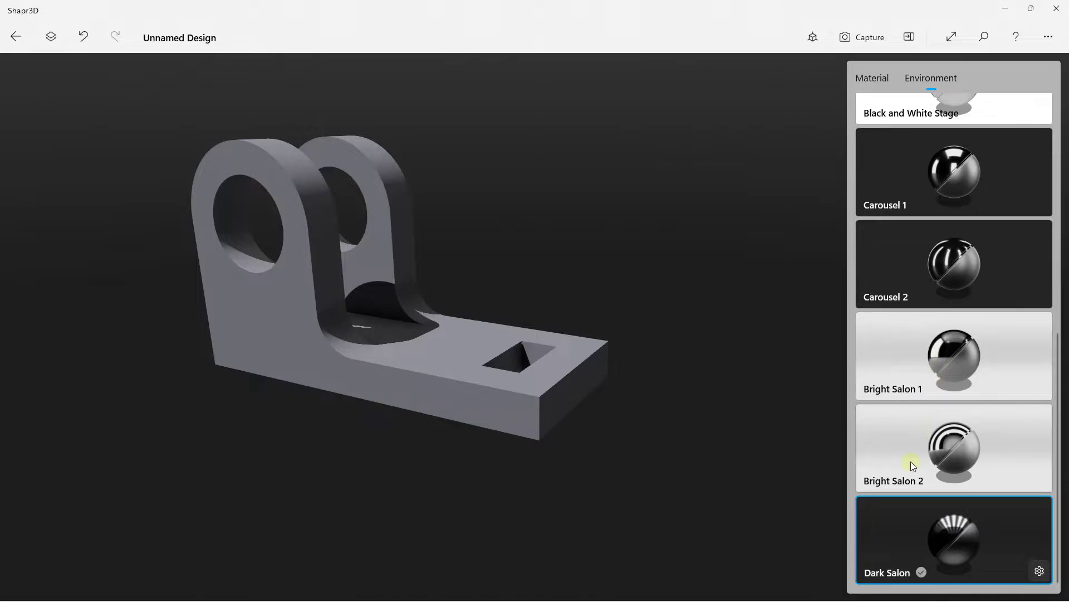
# Step: Rotate the Dark Salon lighting to 37°, adjust its intensity, then switch back to Default
pyautogui.click(1038, 571)
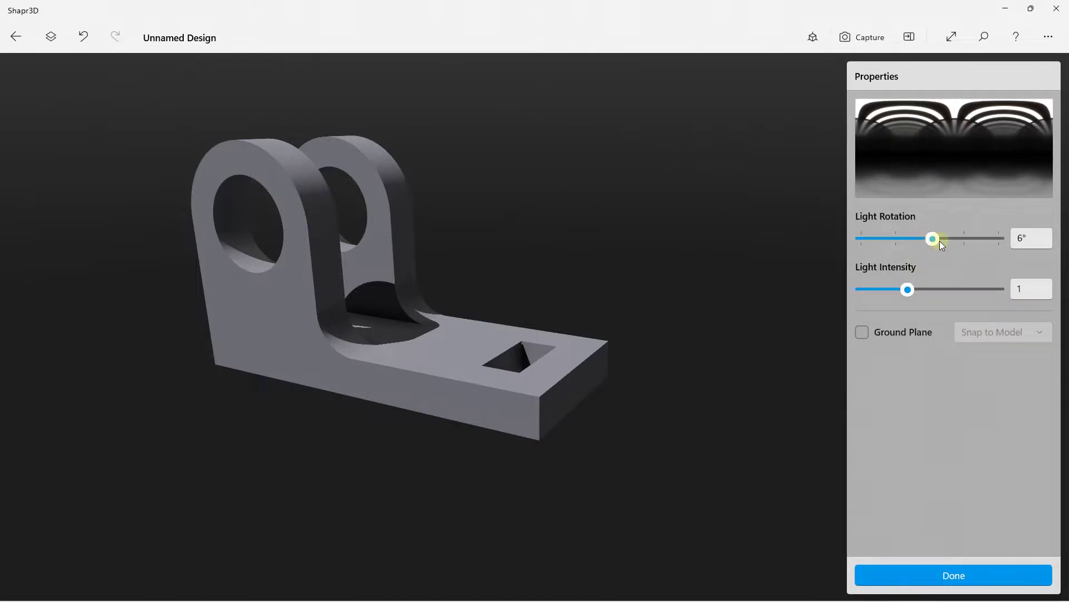
pyautogui.moveTo(940, 241)
pyautogui.mouseDown()
pyautogui.moveTo(963, 238)
pyautogui.moveTo(932, 239)
pyautogui.moveTo(945, 240)
pyautogui.mouseUp()
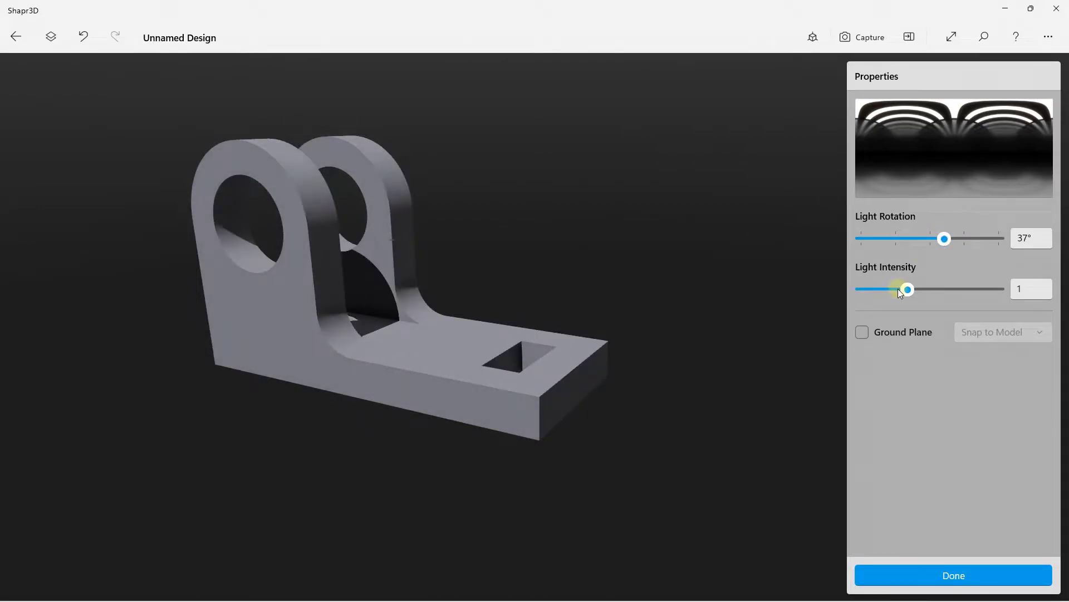
pyautogui.moveTo(938, 290); pyautogui.dragTo(913, 290)
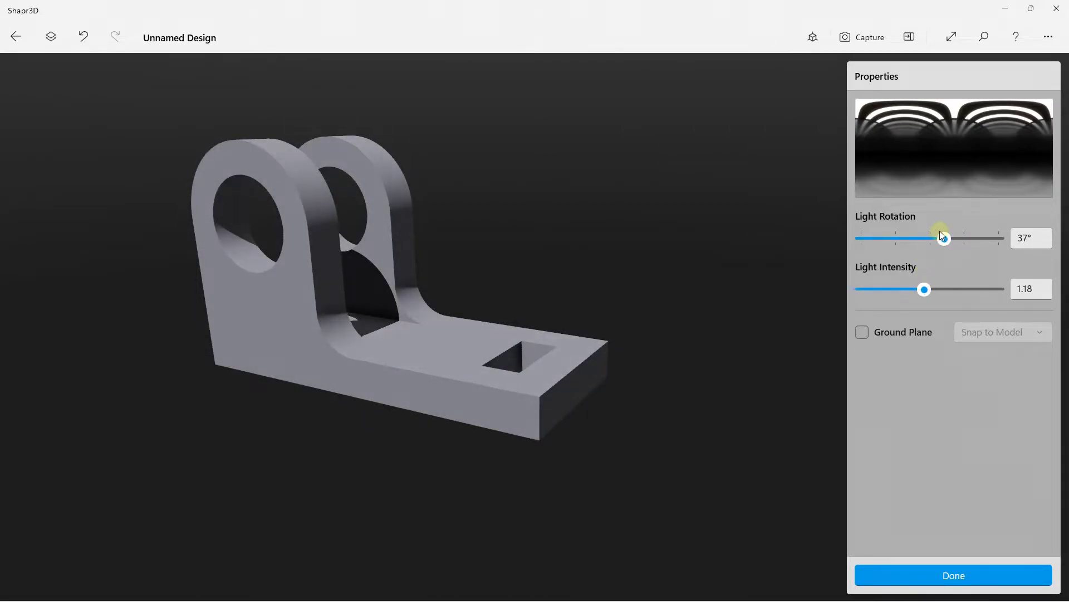
pyautogui.click(928, 570)
pyautogui.scroll(5, 948, 319)
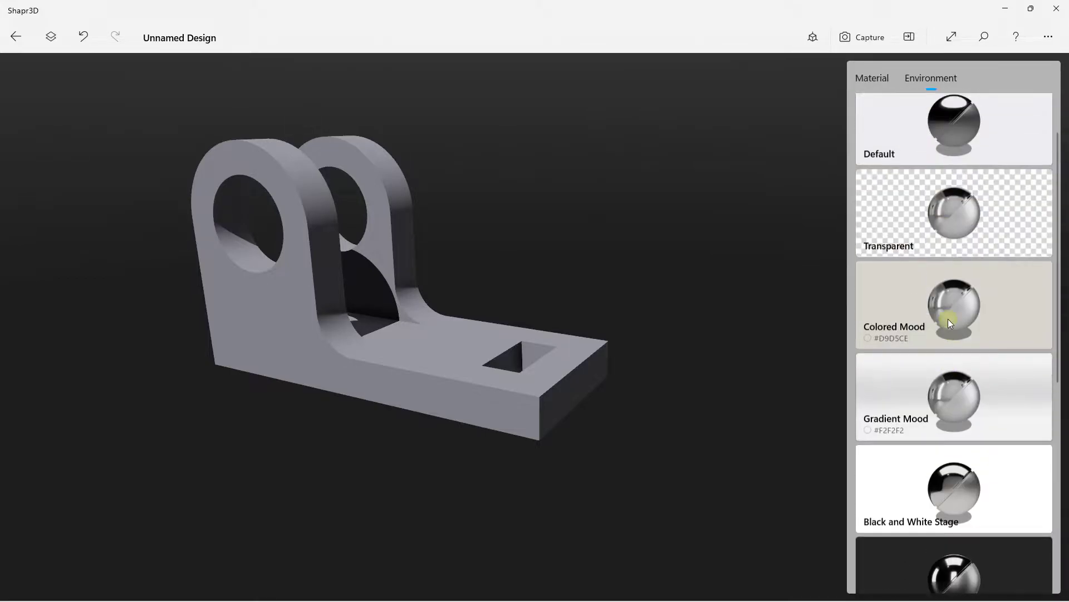
pyautogui.click(983, 177)
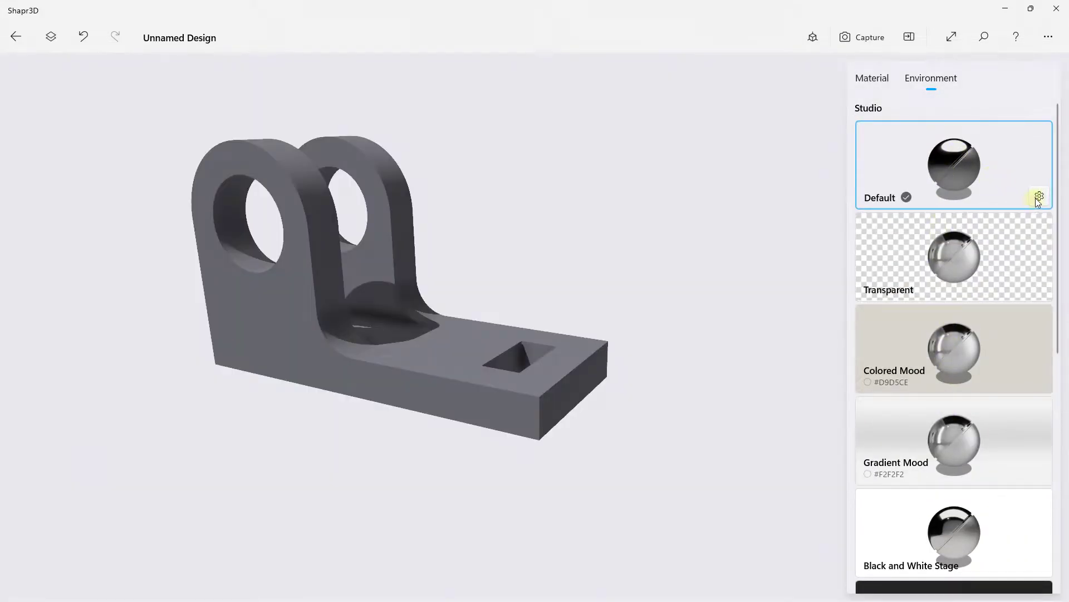
# Step: Set the Default environment's light rotation to −168° and intensity to 1.42
pyautogui.click(1038, 197)
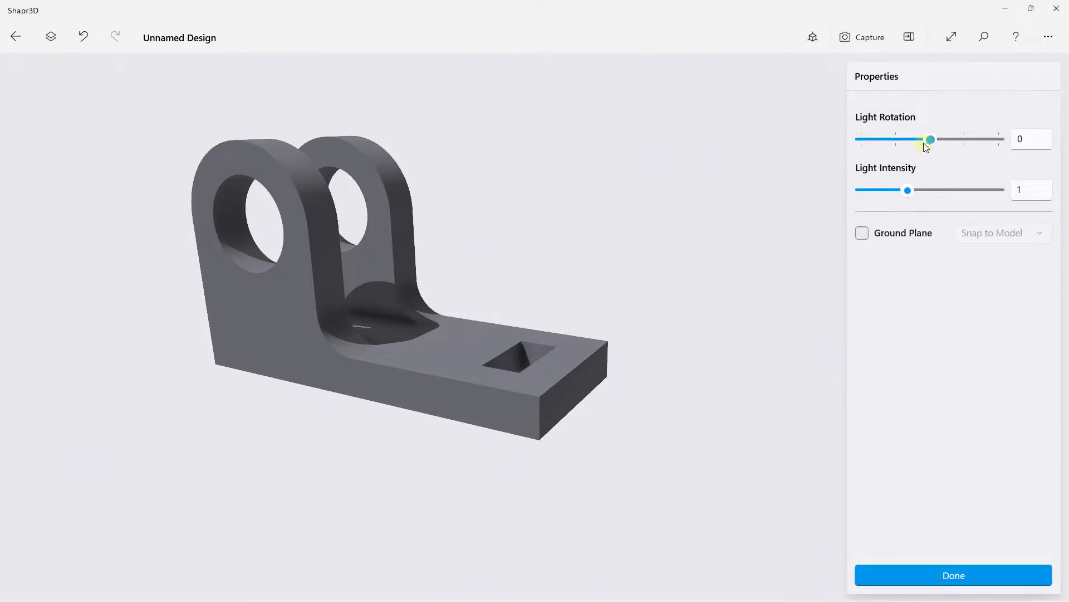
pyautogui.moveTo(931, 143)
pyautogui.mouseDown()
pyautogui.moveTo(949, 143)
pyautogui.moveTo(867, 140)
pyautogui.mouseUp()
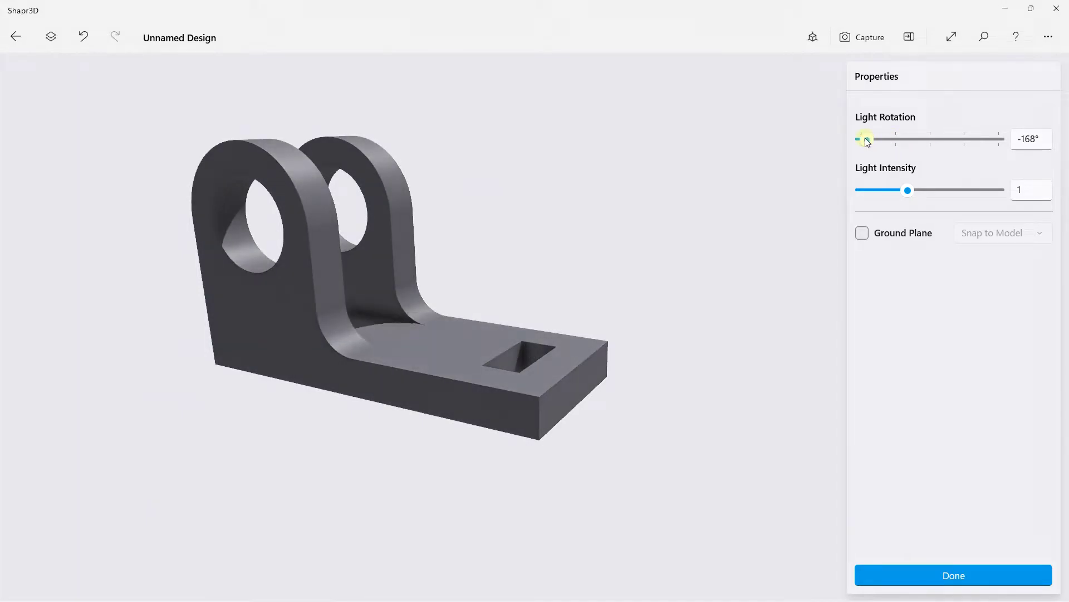
pyautogui.moveTo(909, 190)
pyautogui.mouseDown()
pyautogui.moveTo(974, 190)
pyautogui.moveTo(864, 190)
pyautogui.moveTo(946, 191)
pyautogui.mouseUp()
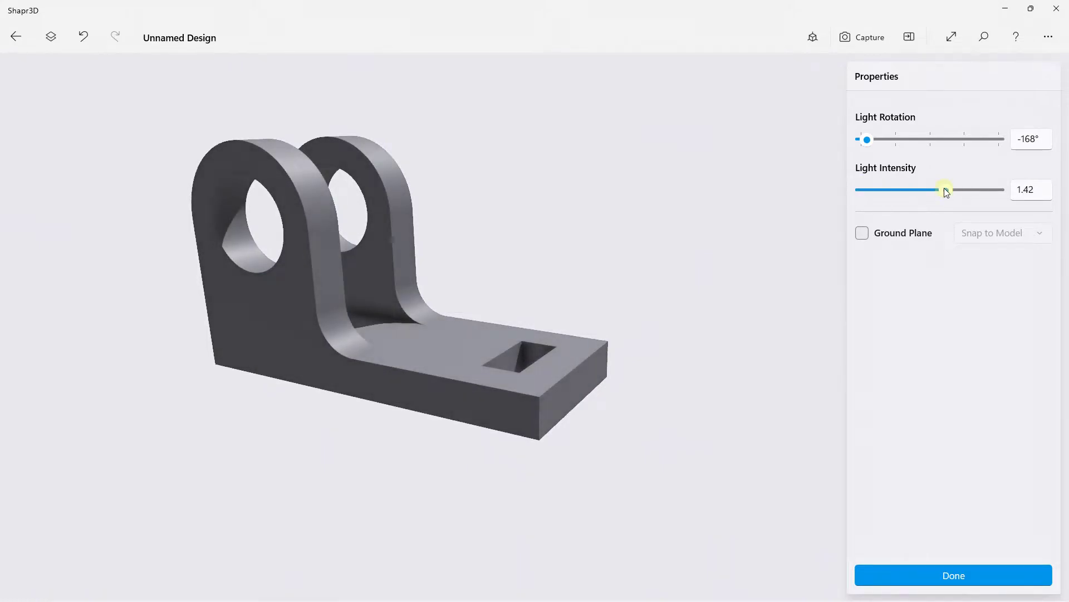
# Step: Add a ground plane shadow, trying XY Plane before snapping it to the model
pyautogui.click(863, 233)
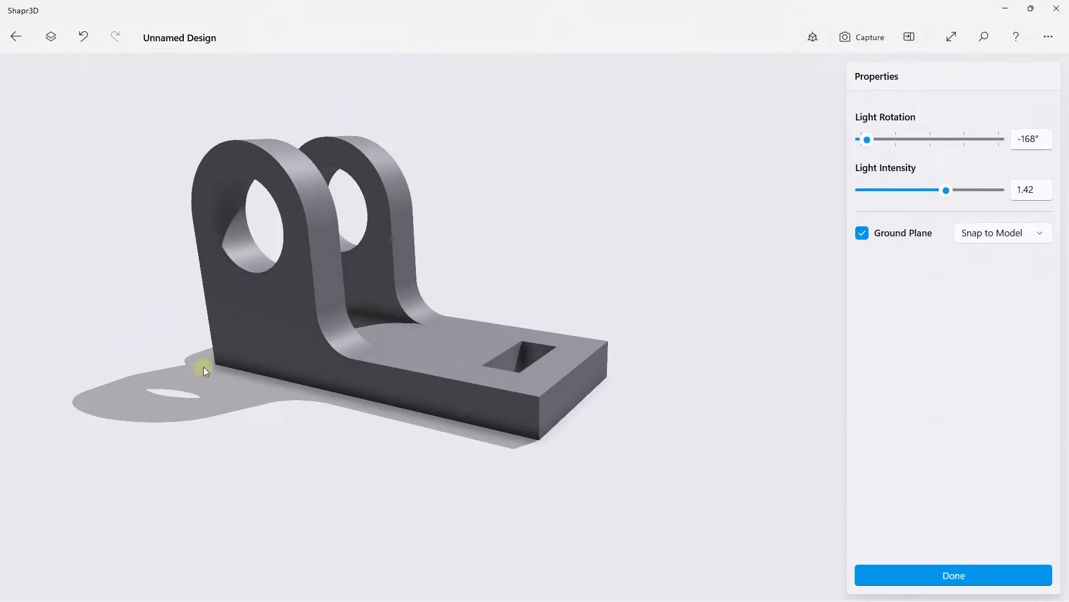
pyautogui.click(990, 233)
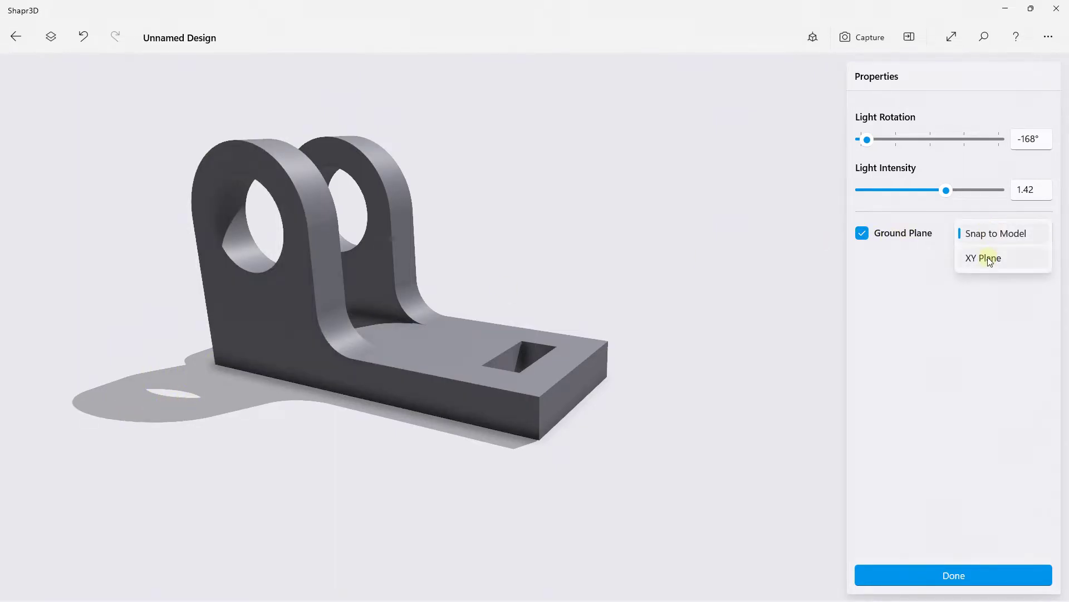
pyautogui.click(987, 256)
pyautogui.click(982, 228)
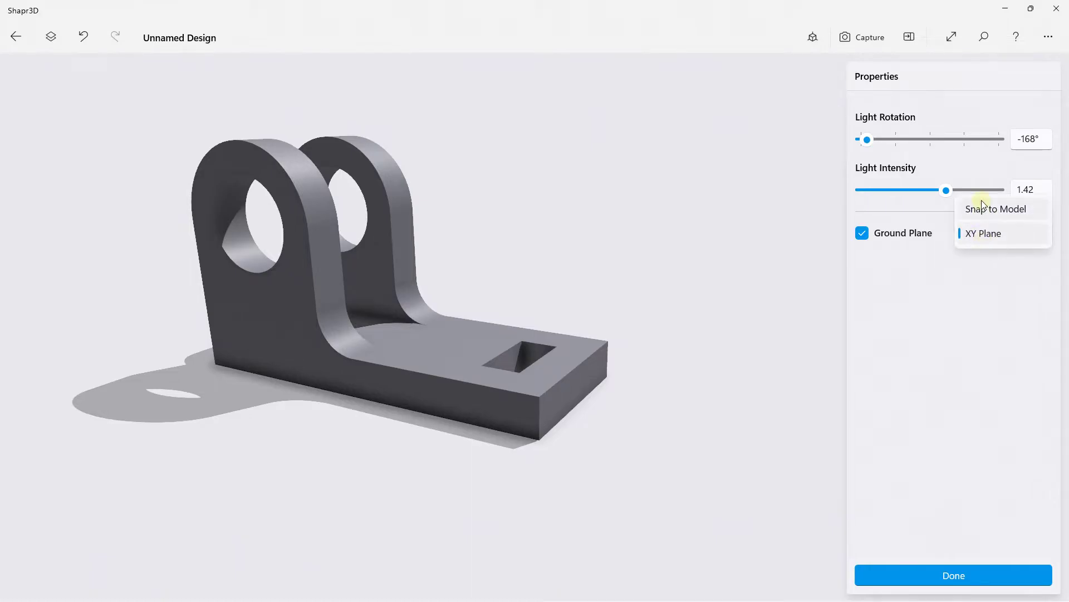
pyautogui.click(983, 210)
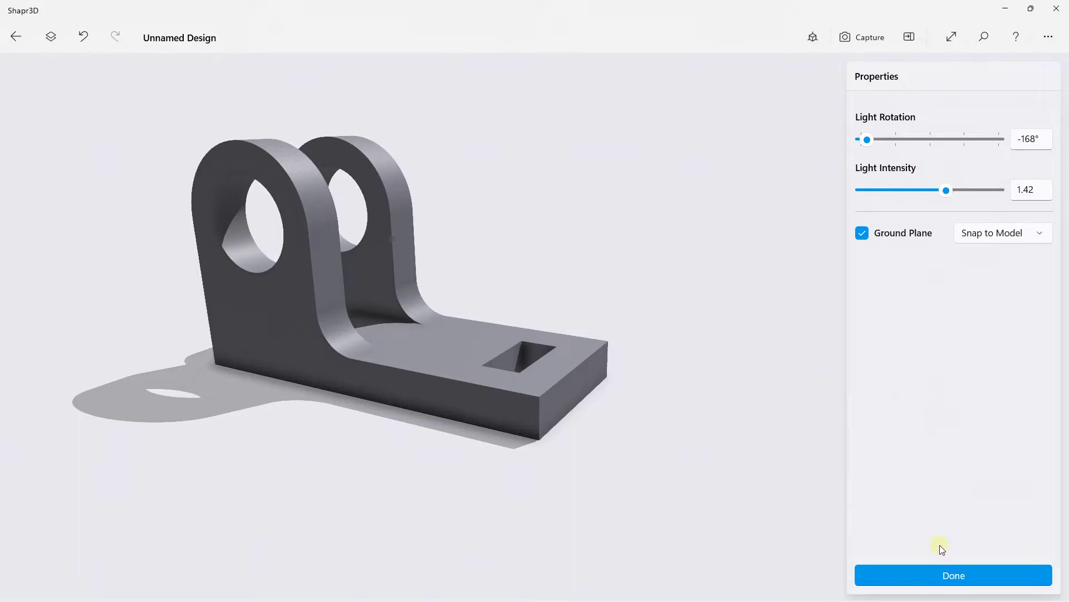
# Step: Apply the Clearcoat Birch Board material from the Wood category to the whole bracket
pyautogui.click(940, 573)
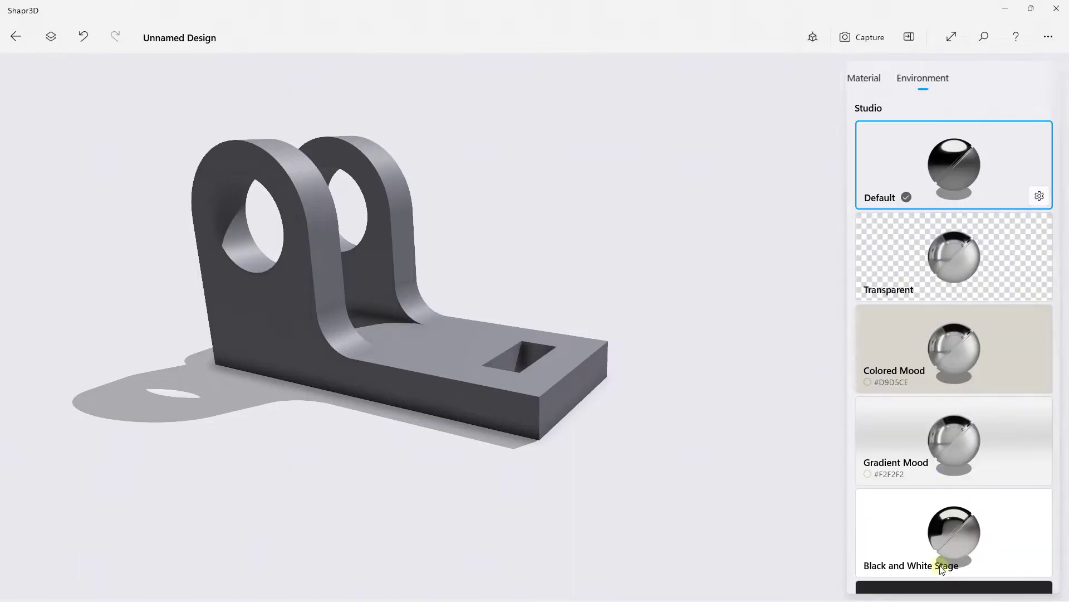
pyautogui.click(870, 84)
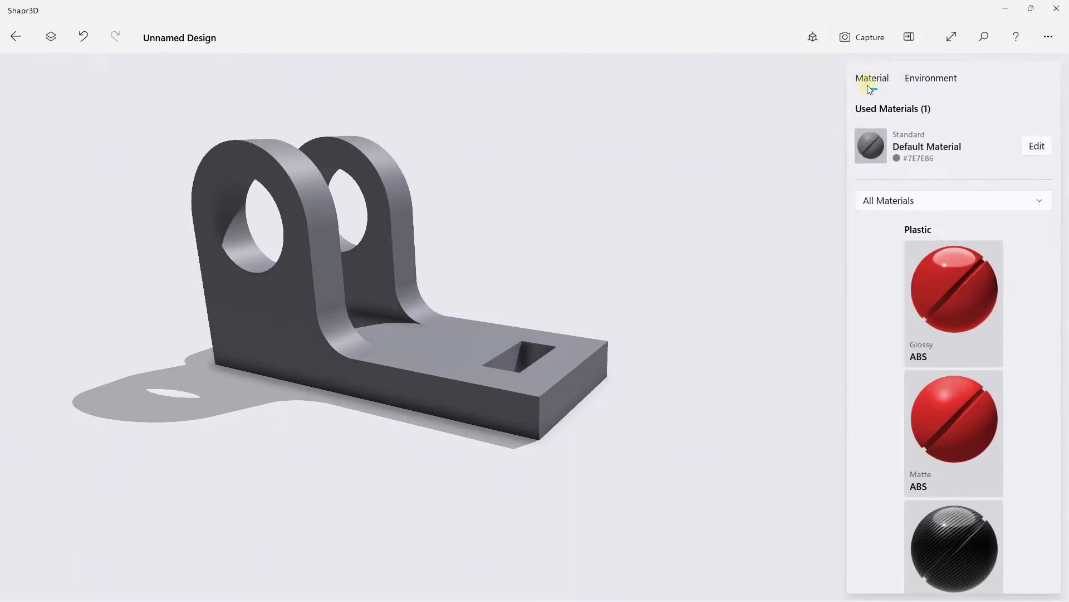
pyautogui.click(901, 198)
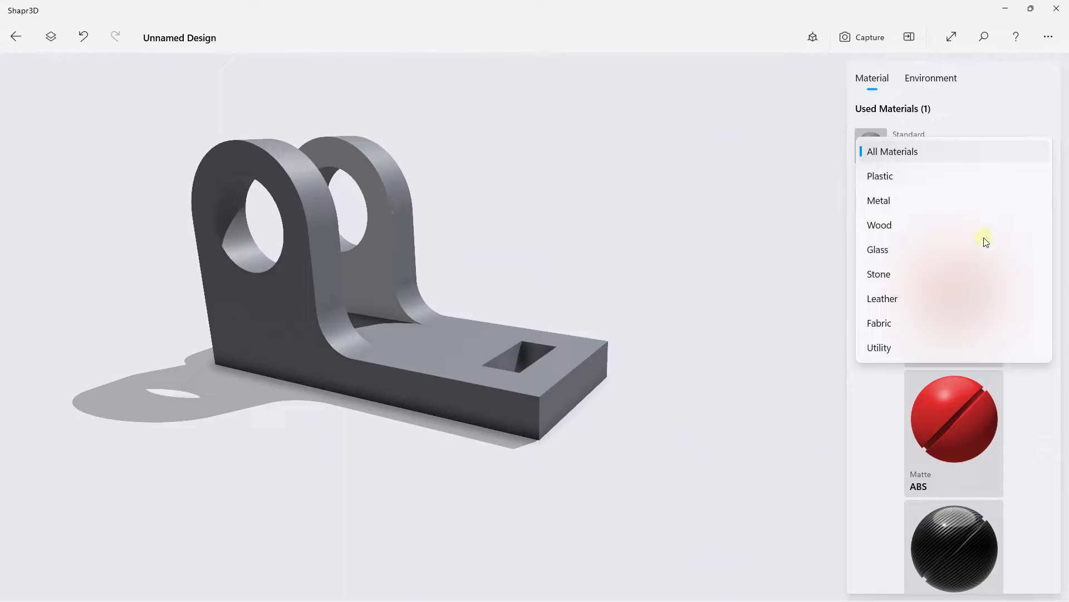
pyautogui.click(882, 206)
pyautogui.click(889, 222)
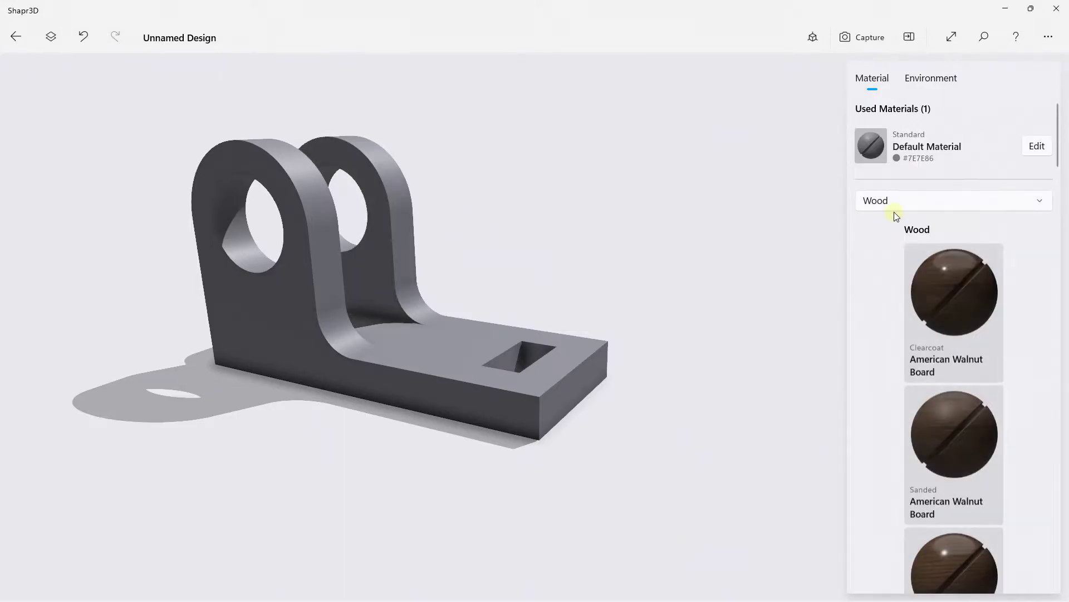
pyautogui.scroll(-4, 934, 262)
pyautogui.scroll(-7, 938, 267)
pyautogui.scroll(1, 937, 212)
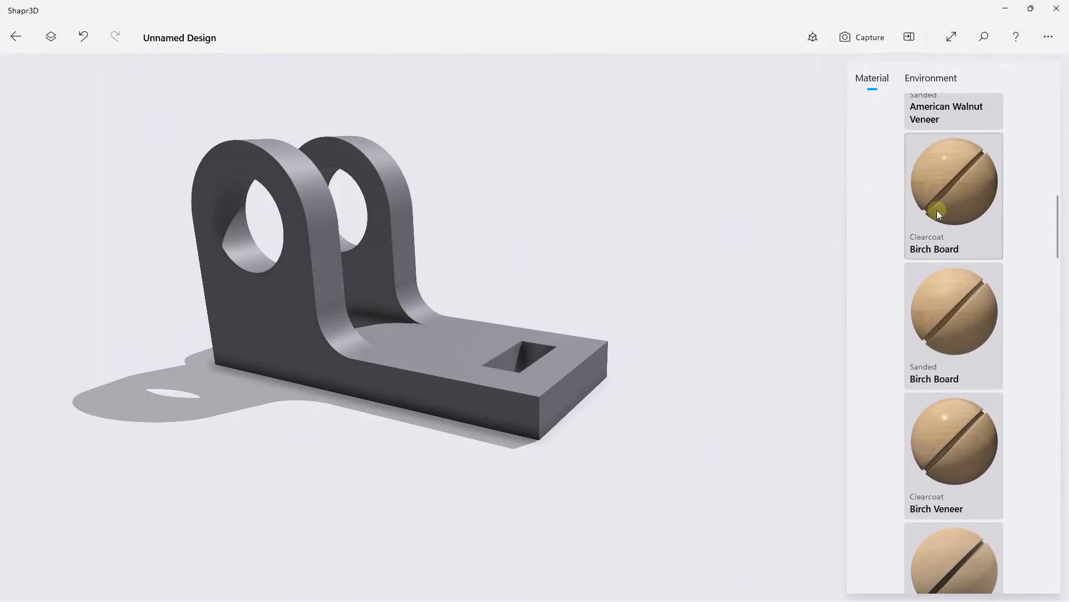
pyautogui.moveTo(944, 175); pyautogui.dragTo(476, 363)
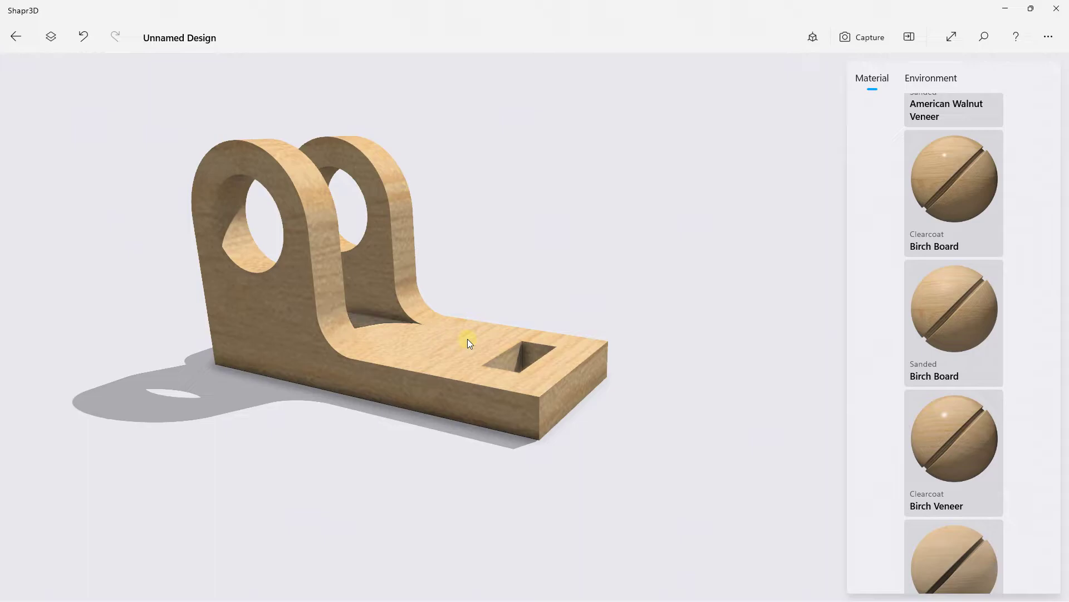
pyautogui.scroll(5, 994, 165)
pyautogui.scroll(5, 994, 165)
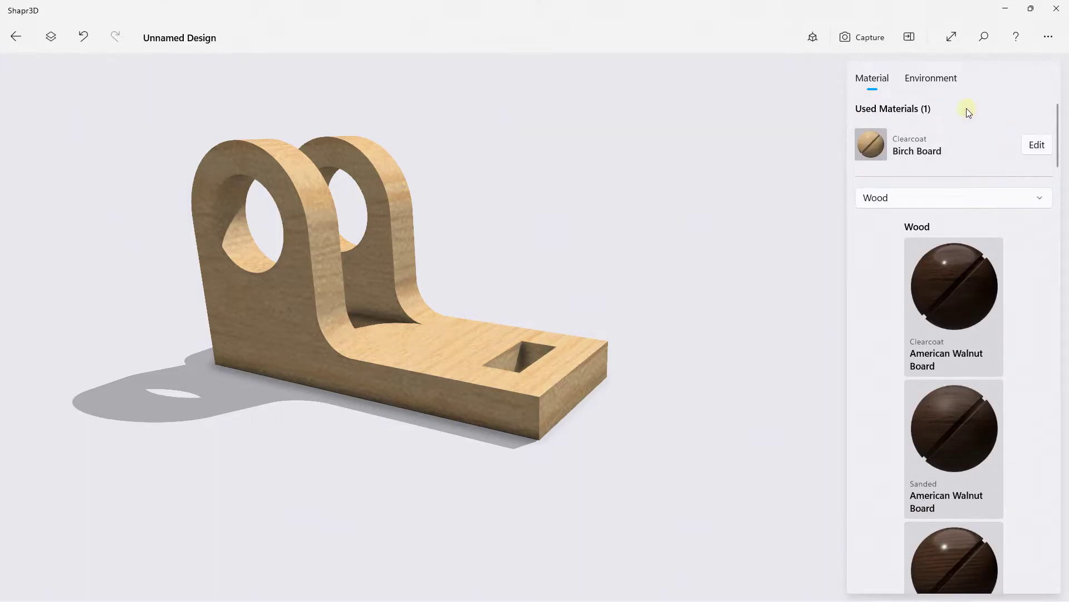
# Step: Shrink the Birch Board wood texture scale to 0.25x
pyautogui.click(1035, 148)
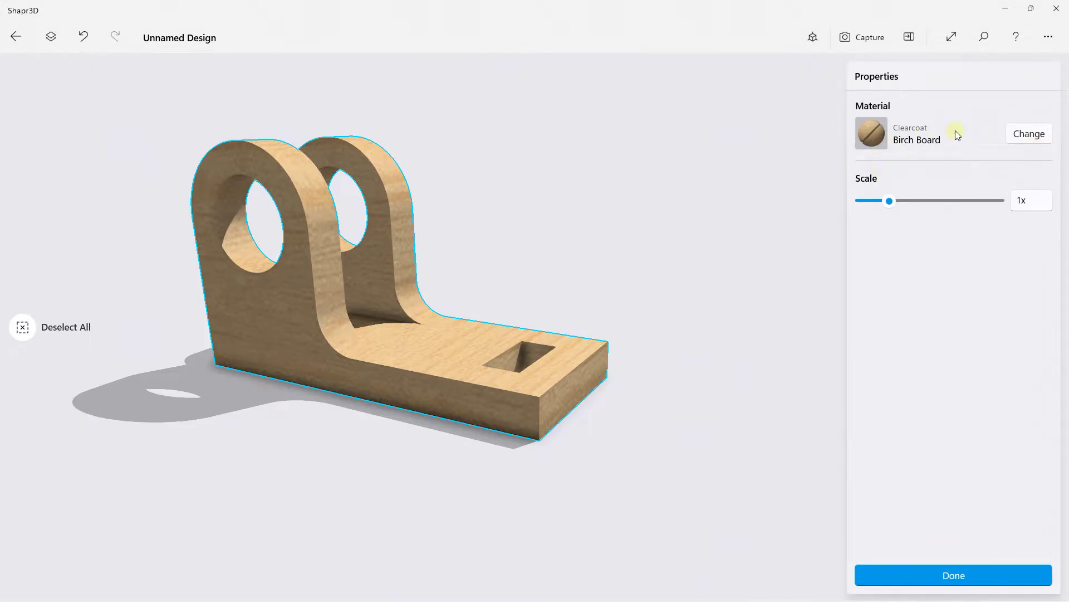
pyautogui.moveTo(889, 202)
pyautogui.mouseDown()
pyautogui.moveTo(826, 213)
pyautogui.moveTo(903, 205)
pyautogui.moveTo(841, 213)
pyautogui.mouseUp()
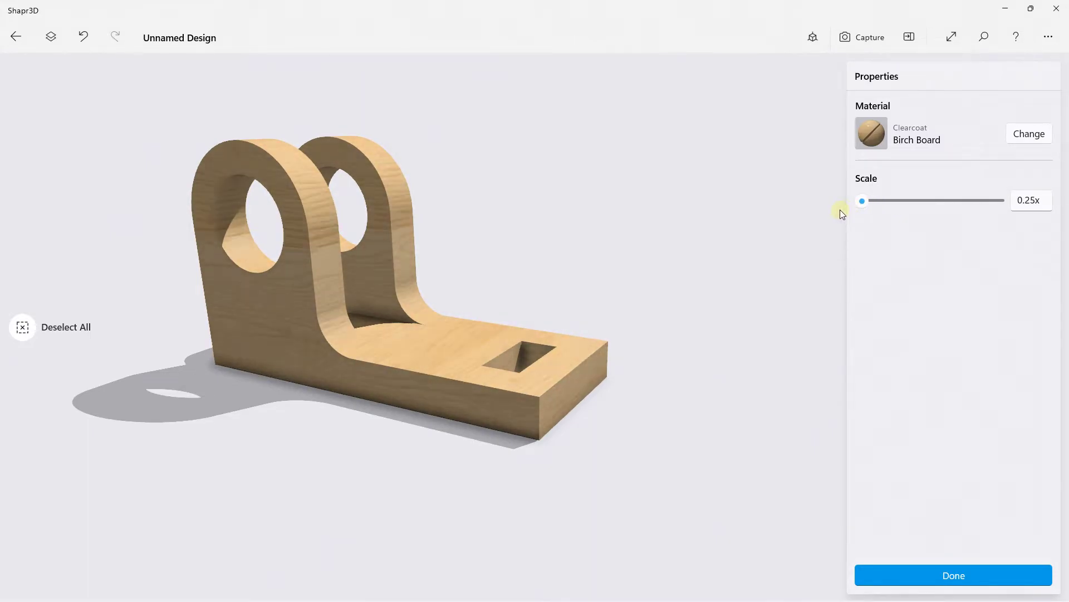
pyautogui.moveTo(298, 229); pyautogui.dragTo(750, 240, button='right')
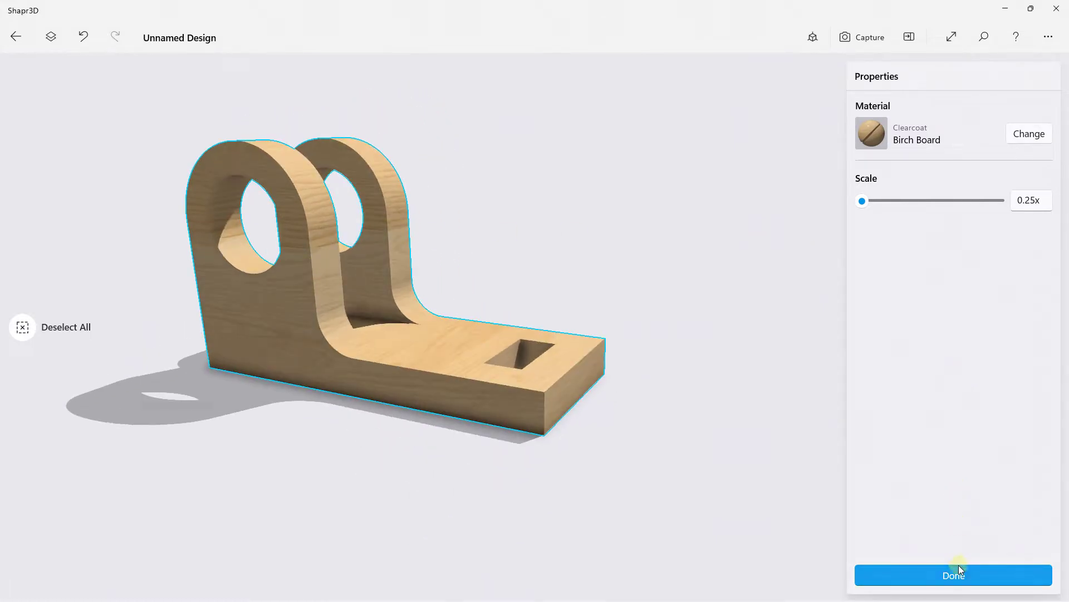
pyautogui.click(958, 570)
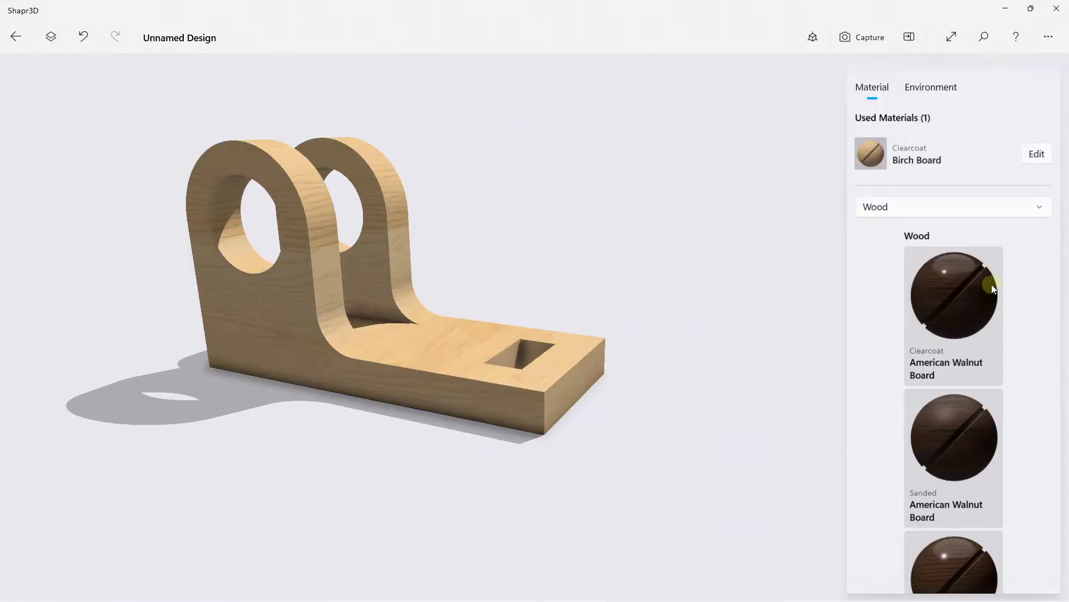
# Step: Apply a speckled grey stone material from the Stone category to the bracket
pyautogui.click(951, 197)
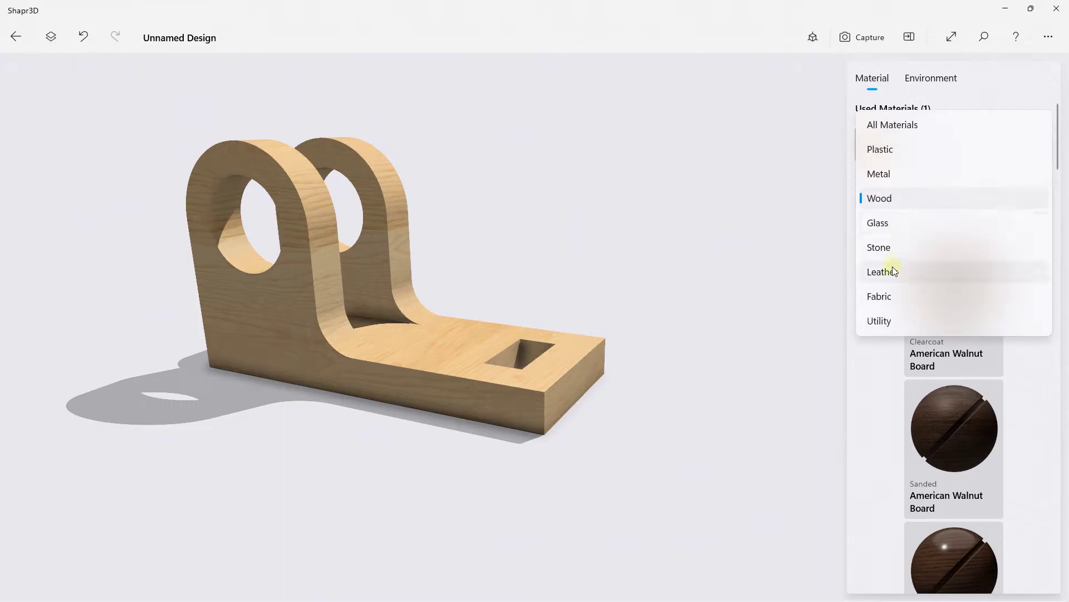
pyautogui.click(882, 246)
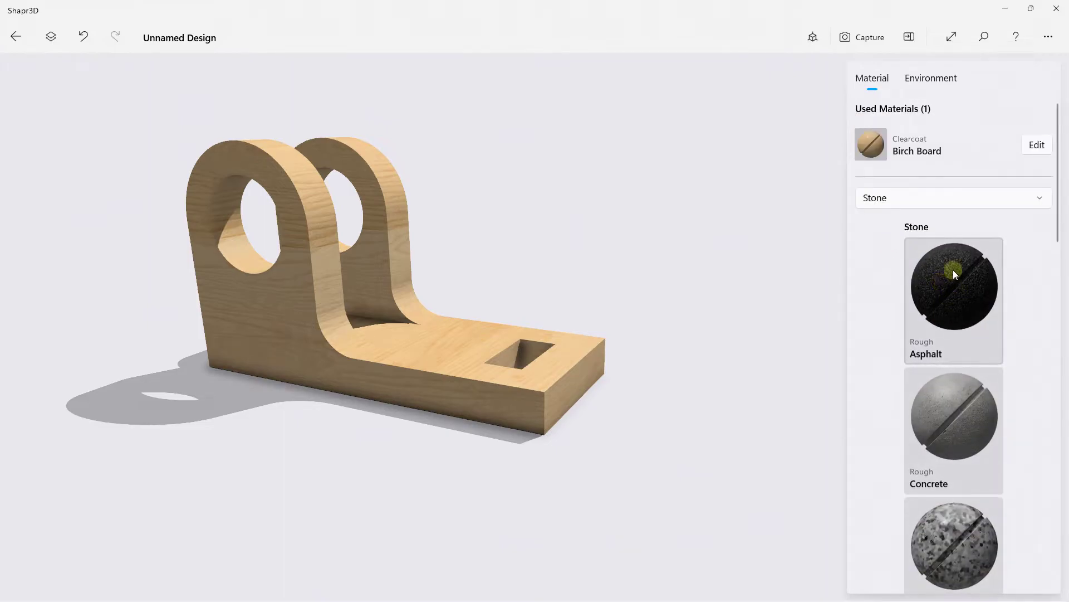
pyautogui.moveTo(936, 273); pyautogui.dragTo(853, 319)
pyautogui.moveTo(956, 369)
pyautogui.mouseDown()
pyautogui.moveTo(540, 372)
pyautogui.moveTo(483, 354)
pyautogui.mouseUp()
pyautogui.click(927, 203)
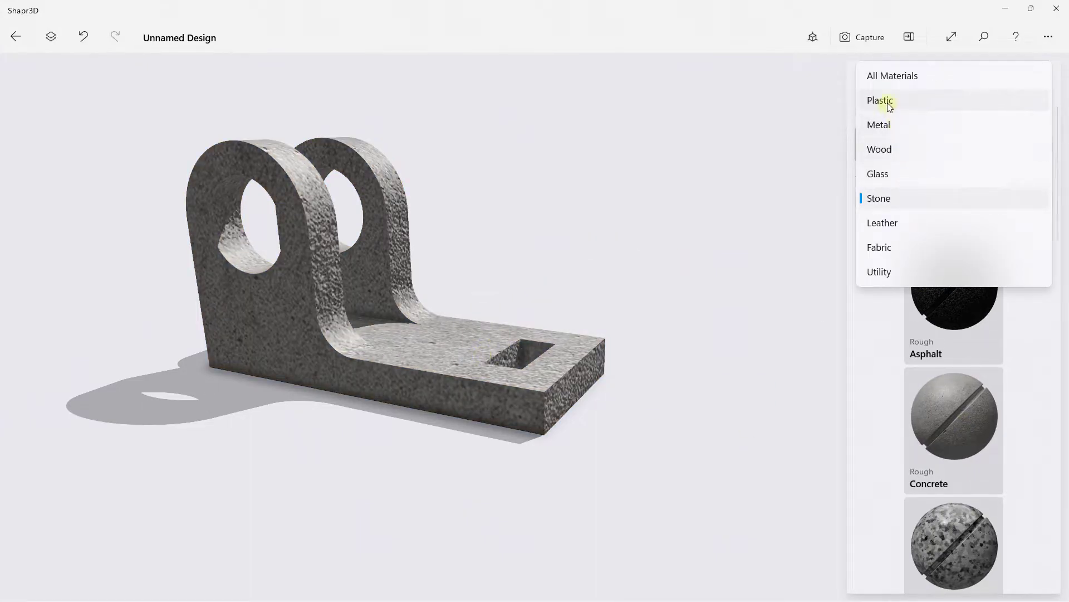
pyautogui.click(885, 125)
# Step: Apply Polished Aluminum to the bracket
pyautogui.scroll(-4, 945, 289)
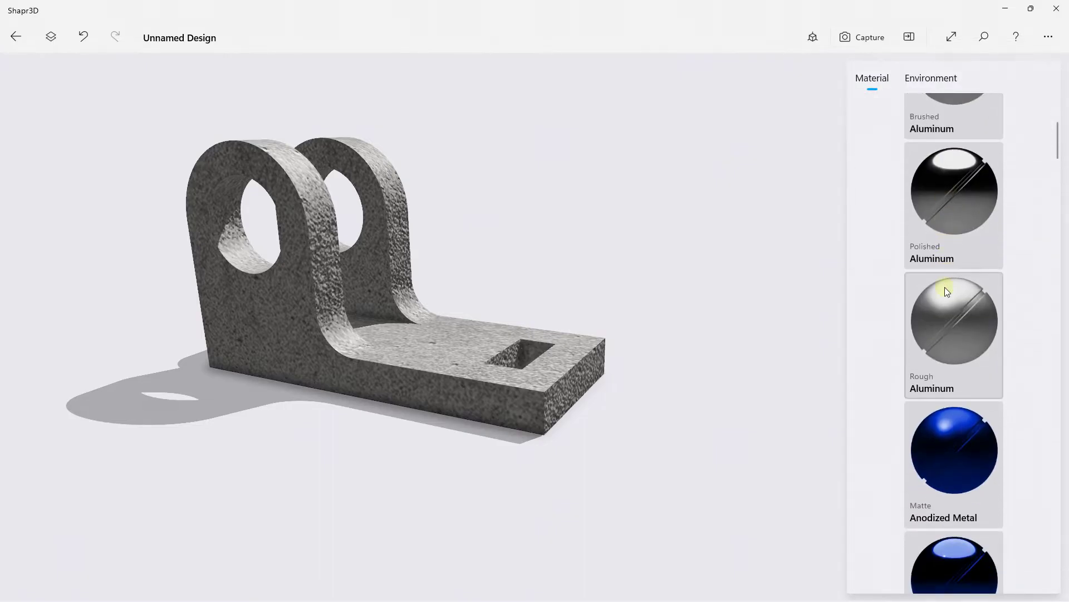
pyautogui.moveTo(944, 192); pyautogui.dragTo(420, 353)
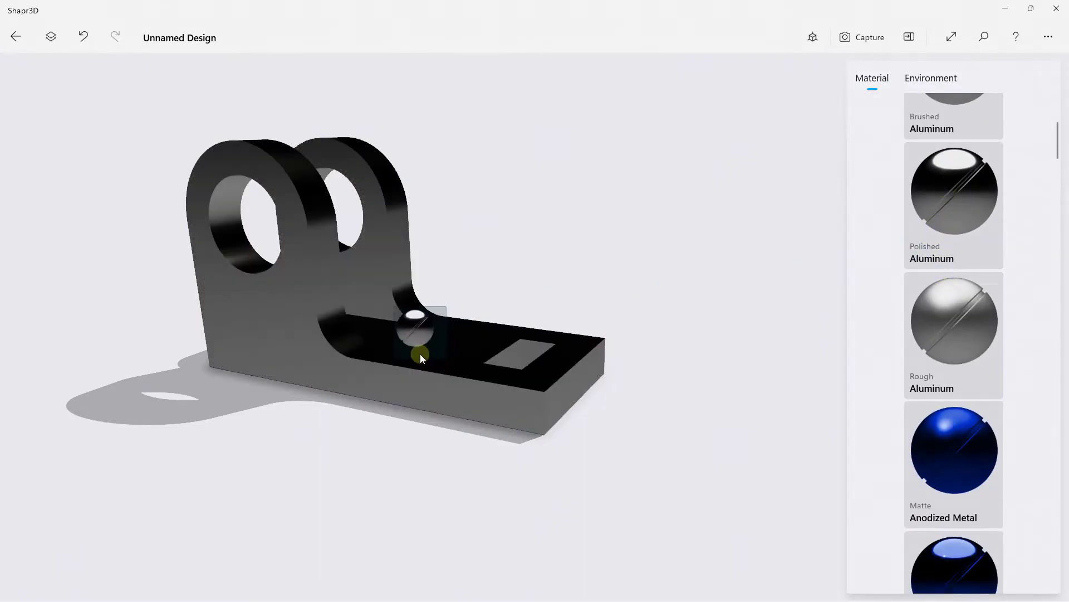
pyautogui.moveTo(533, 272)
pyautogui.mouseDown(button='right')
pyautogui.moveTo(486, 290)
pyautogui.moveTo(560, 279)
pyautogui.mouseUp(button='right')
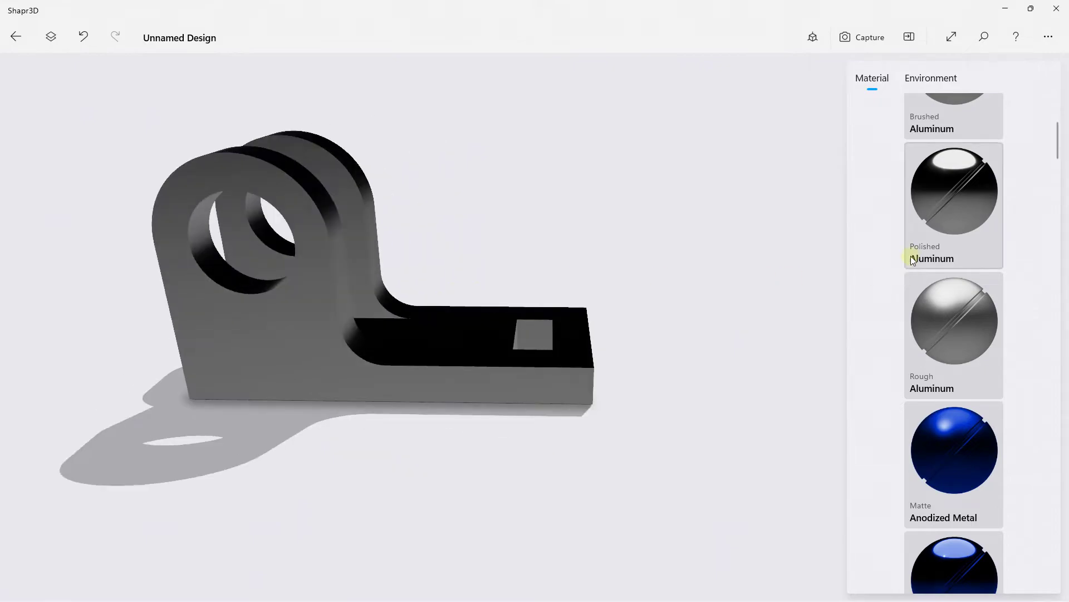
pyautogui.scroll(4, 909, 256)
# Step: Replace the finish with red Glossy ABS from the Plastic category
pyautogui.click(933, 199)
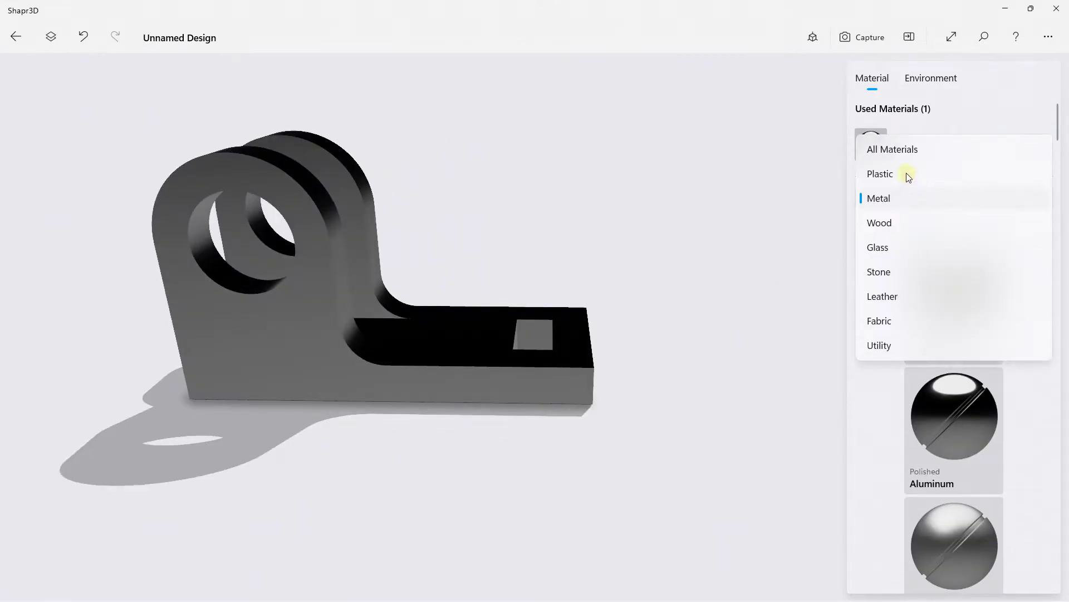
pyautogui.click(903, 172)
pyautogui.scroll(-5, 939, 287)
pyautogui.scroll(3, 942, 281)
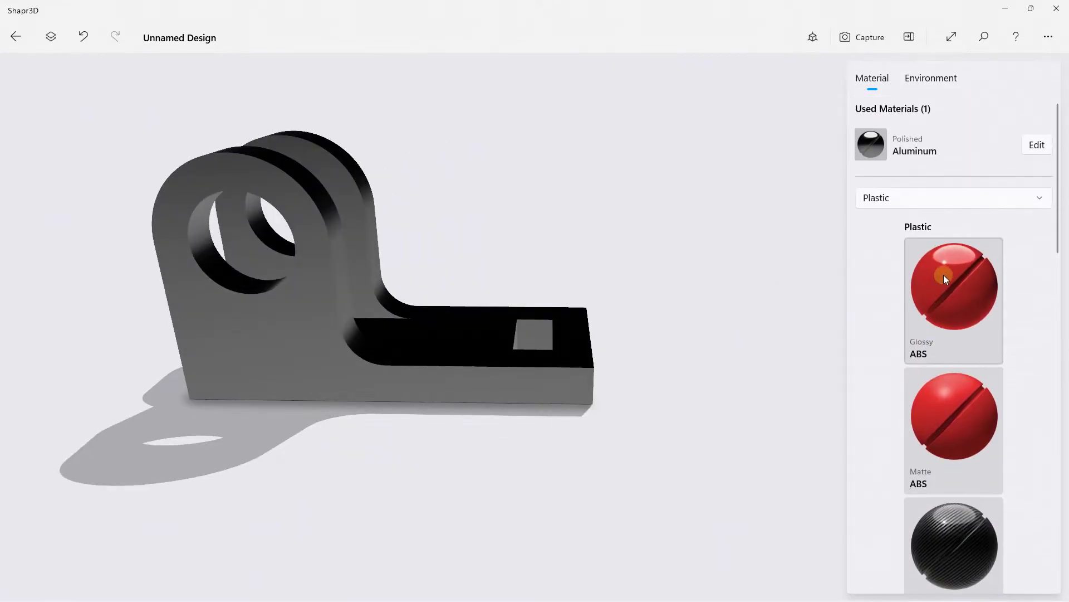
pyautogui.scroll(-5, 949, 281)
pyautogui.scroll(-4, 949, 282)
pyautogui.scroll(2, 949, 281)
pyautogui.scroll(4, 949, 282)
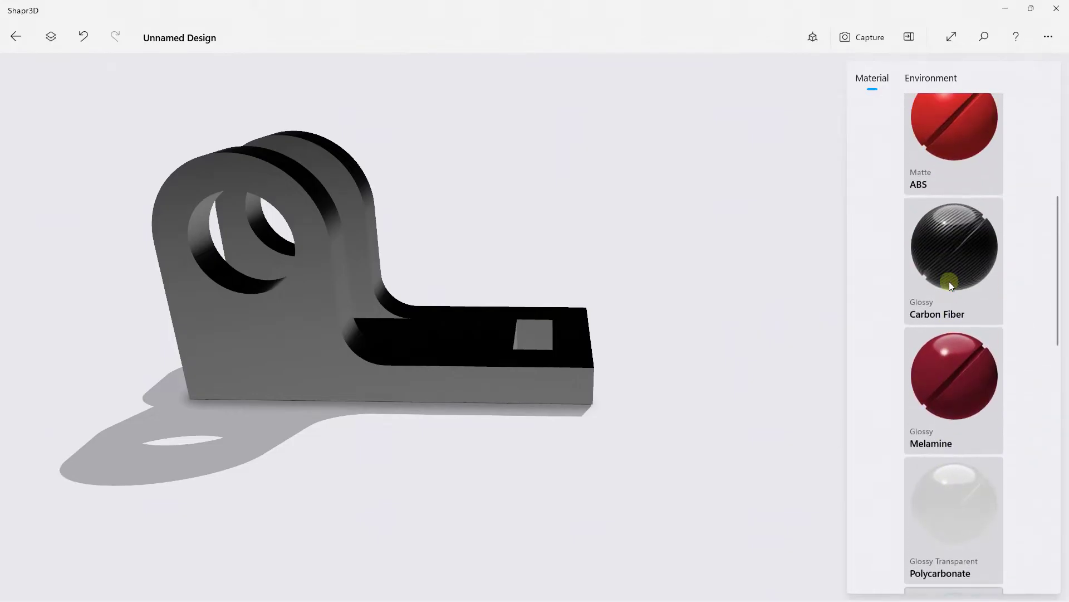
pyautogui.scroll(4, 949, 282)
pyautogui.moveTo(957, 280)
pyautogui.mouseDown()
pyautogui.moveTo(610, 338)
pyautogui.moveTo(419, 329)
pyautogui.mouseUp()
pyautogui.moveTo(402, 334); pyautogui.dragTo(439, 242, button='right')
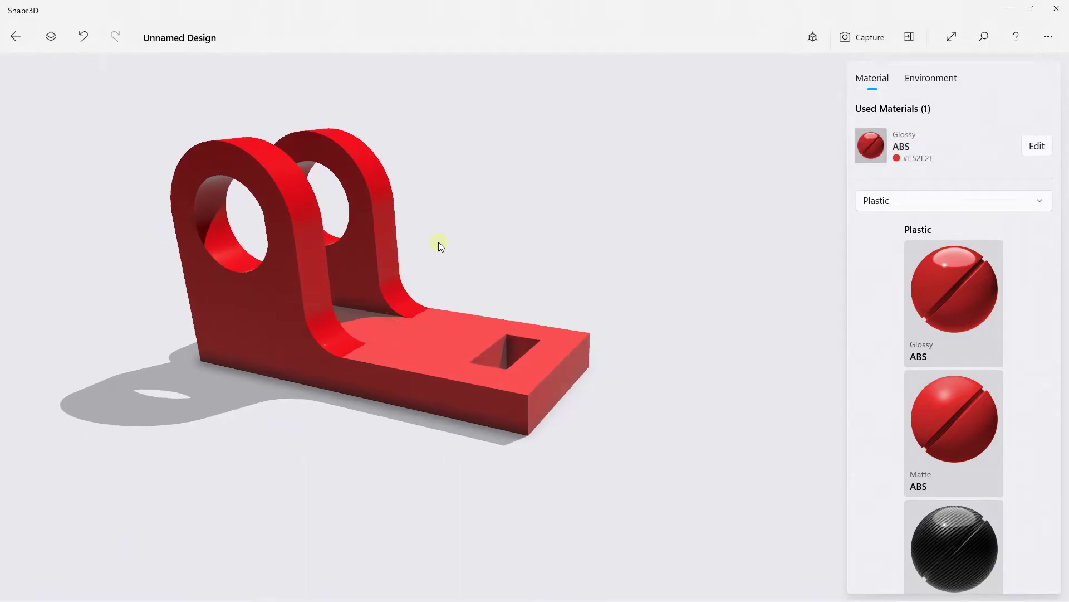
pyautogui.click(1038, 201)
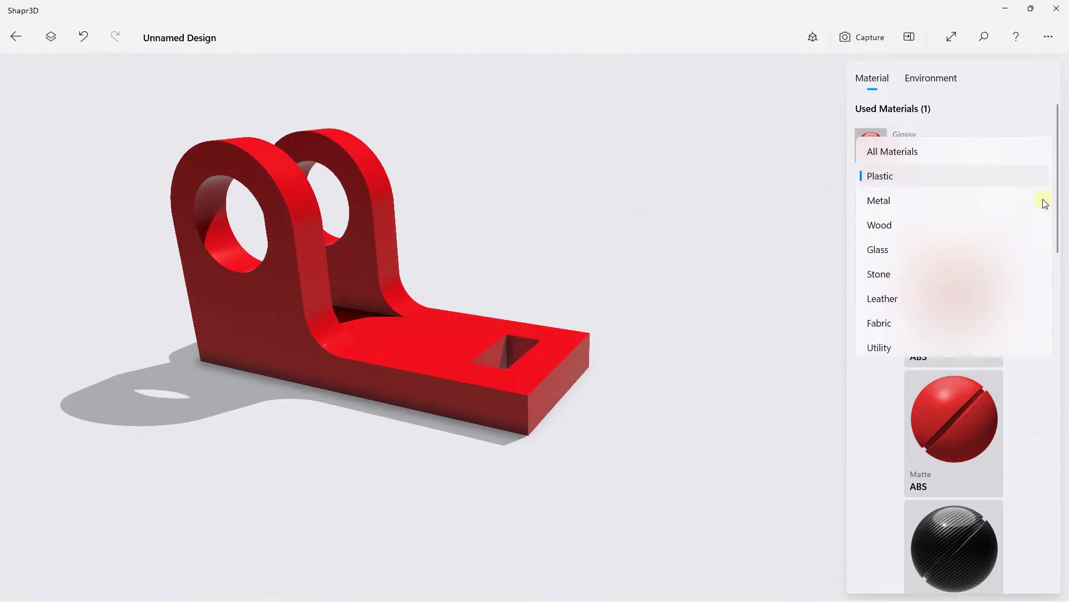
pyautogui.click(782, 207)
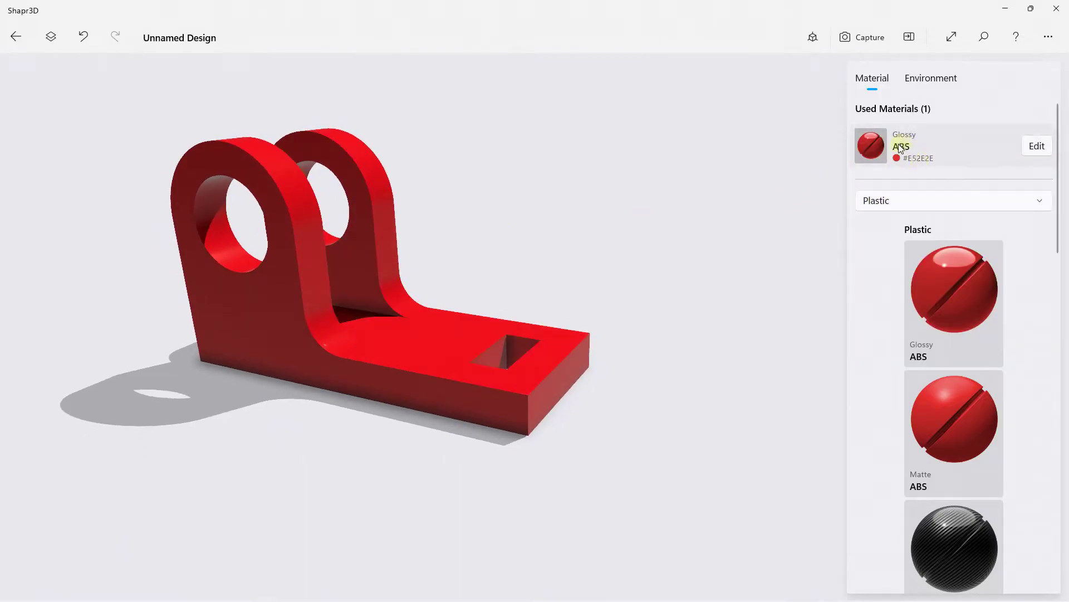
# Step: Change the Glossy ABS colour from red to light grey #BEBEBE
pyautogui.click(1035, 146)
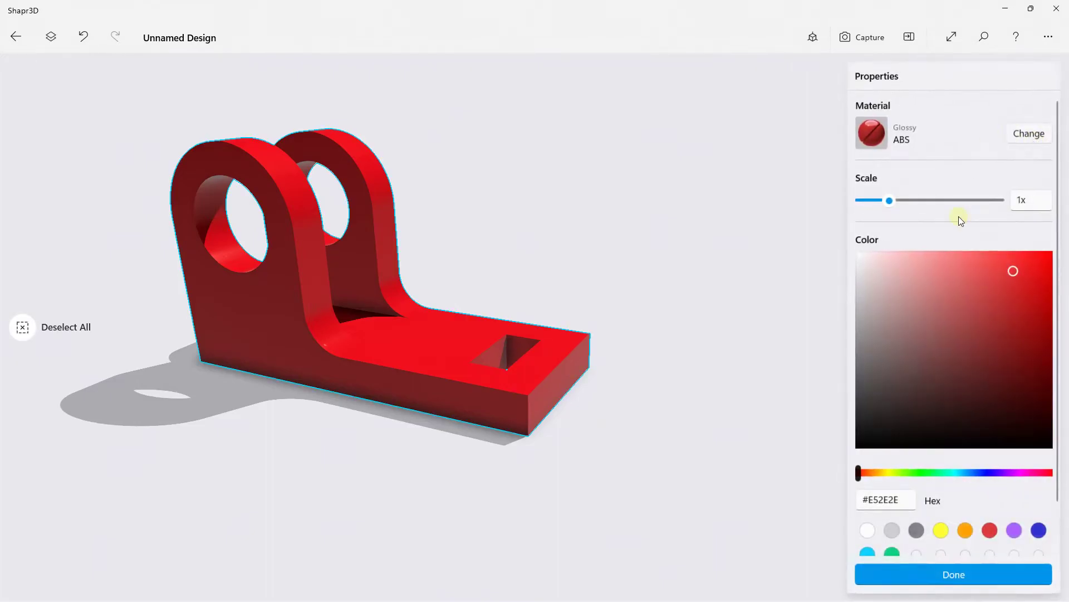
pyautogui.scroll(-1, 1009, 275)
pyautogui.moveTo(1010, 275)
pyautogui.mouseDown()
pyautogui.moveTo(1018, 221)
pyautogui.moveTo(1033, 317)
pyautogui.moveTo(1033, 222)
pyautogui.moveTo(1025, 254)
pyautogui.moveTo(865, 259)
pyautogui.moveTo(843, 316)
pyautogui.moveTo(838, 252)
pyautogui.mouseUp()
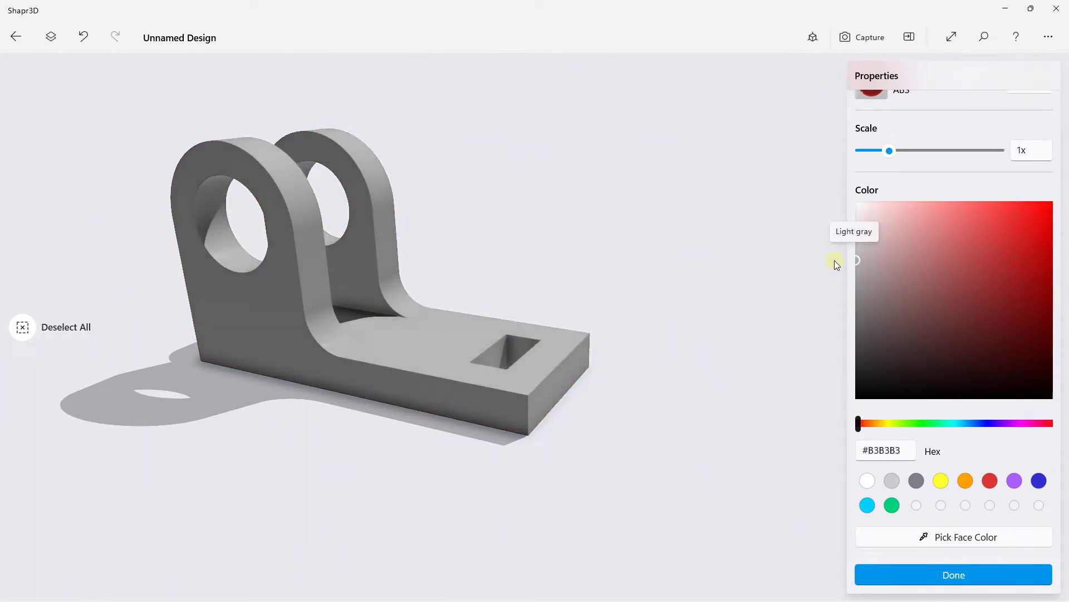
pyautogui.click(949, 565)
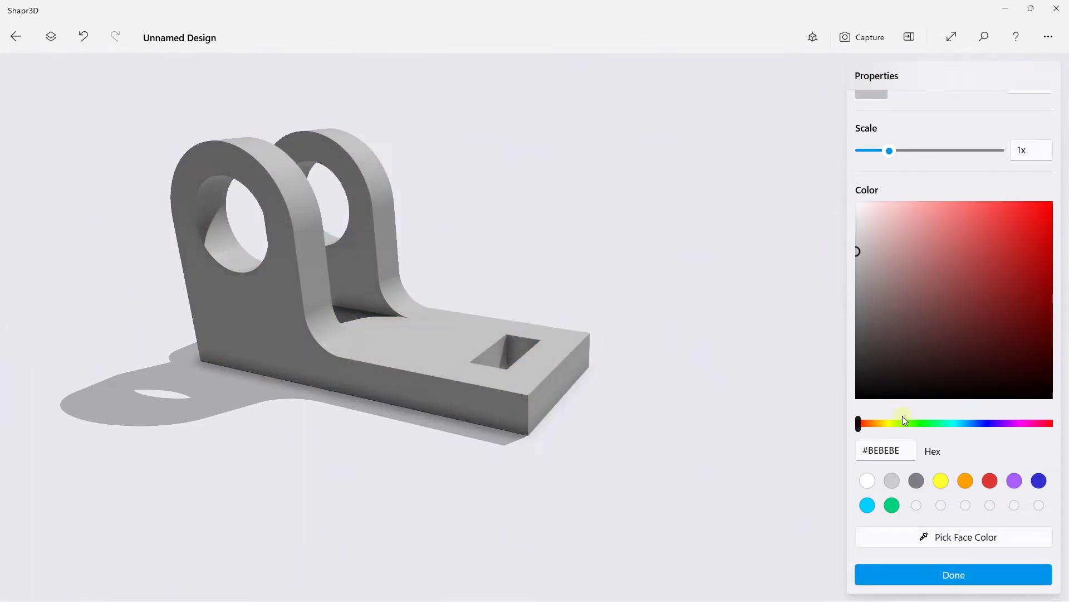
pyautogui.click(360, 288)
pyautogui.scroll(5, 363, 290)
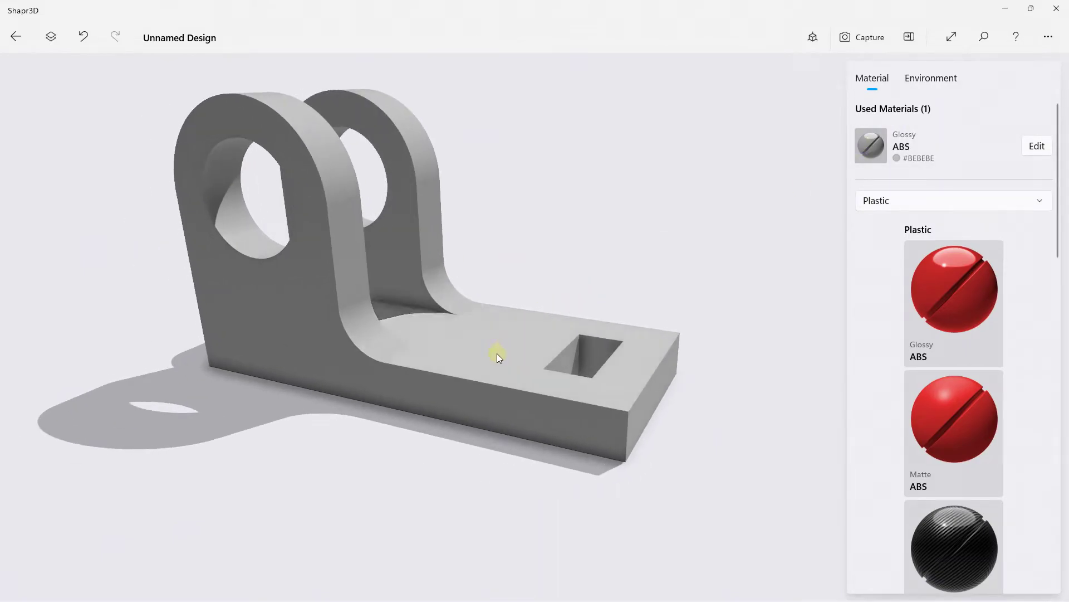
# Step: Give the bracket's front side face a pure red #FF0000 Glossy ABS colour
pyautogui.click(308, 284)
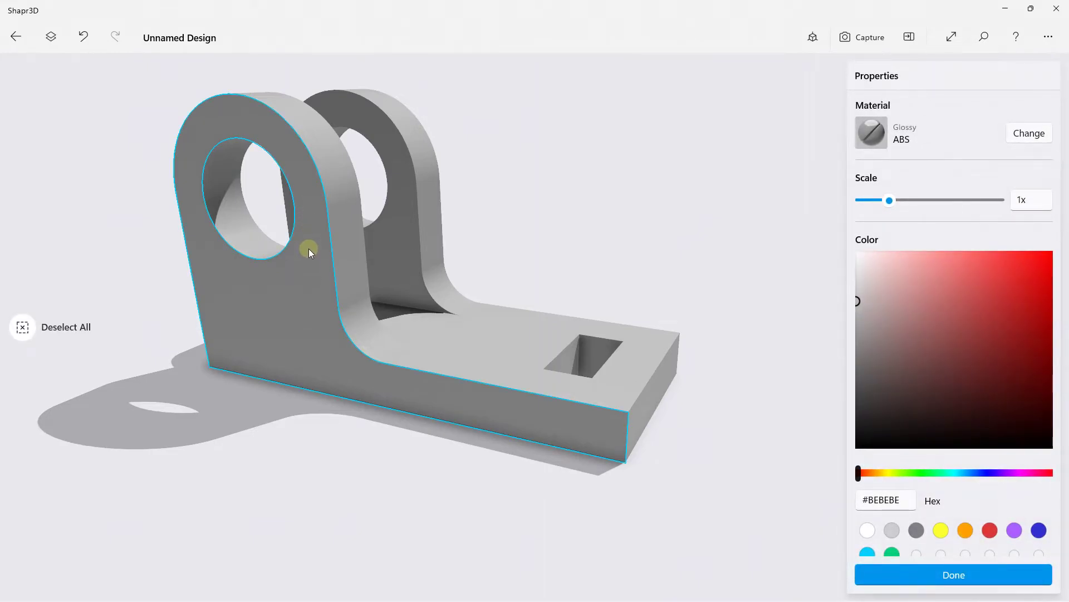
pyautogui.moveTo(952, 351)
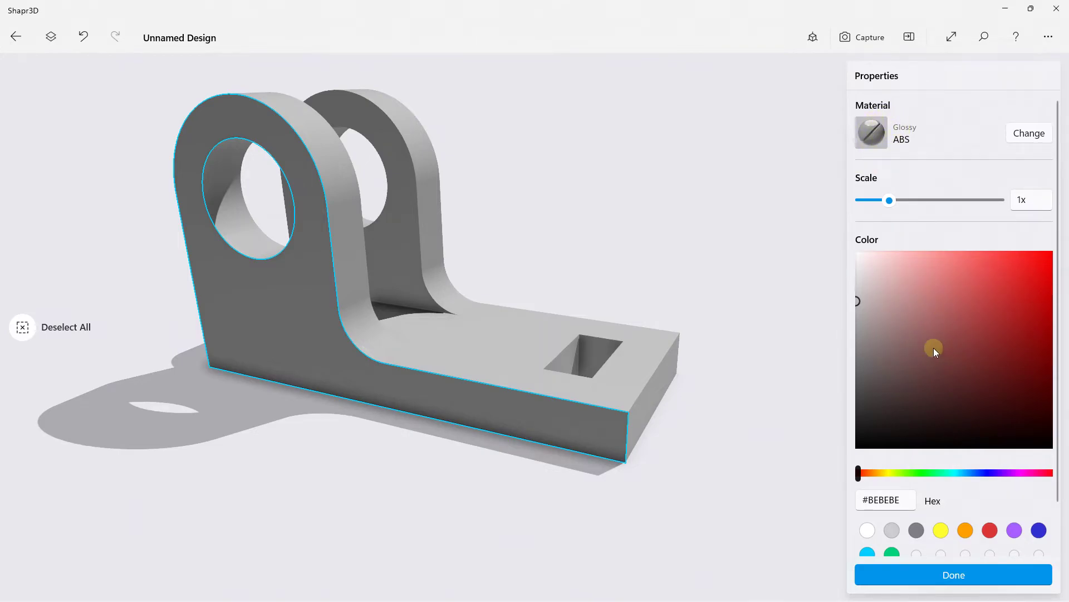
pyautogui.moveTo(934, 292)
pyautogui.mouseDown()
pyautogui.moveTo(999, 313)
pyautogui.moveTo(1030, 267)
pyautogui.moveTo(1029, 255)
pyautogui.moveTo(1012, 272)
pyautogui.moveTo(1008, 259)
pyautogui.moveTo(1059, 224)
pyautogui.mouseUp()
pyautogui.click(1035, 290)
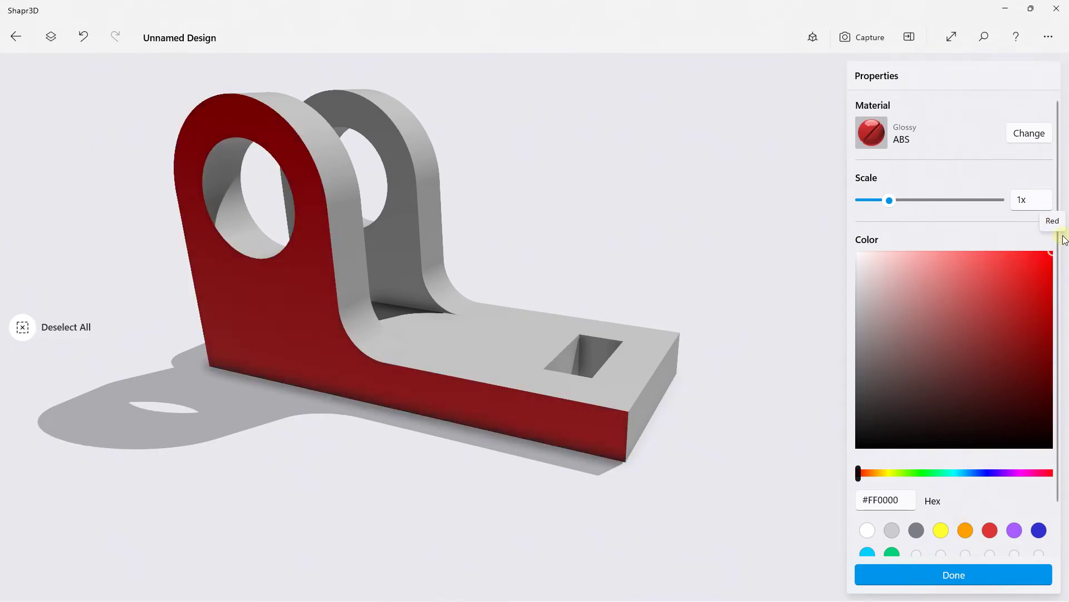
pyautogui.click(962, 572)
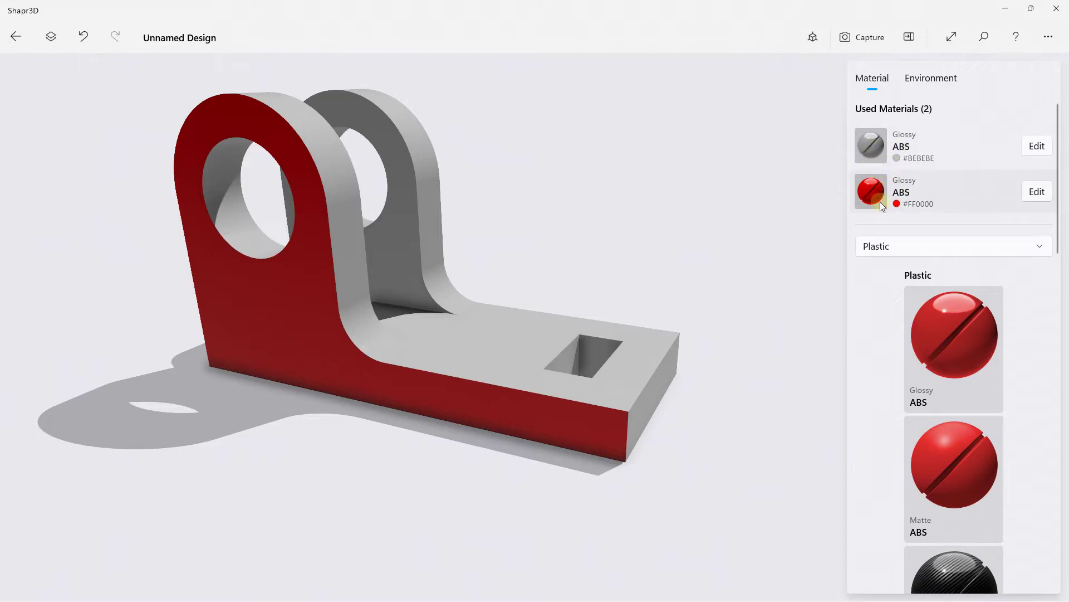
# Step: Orbit to the bracket's other side and colour its back side face red
pyautogui.moveTo(620, 235)
pyautogui.mouseDown(button='right')
pyautogui.moveTo(543, 236)
pyautogui.moveTo(727, 203)
pyautogui.mouseUp(button='right')
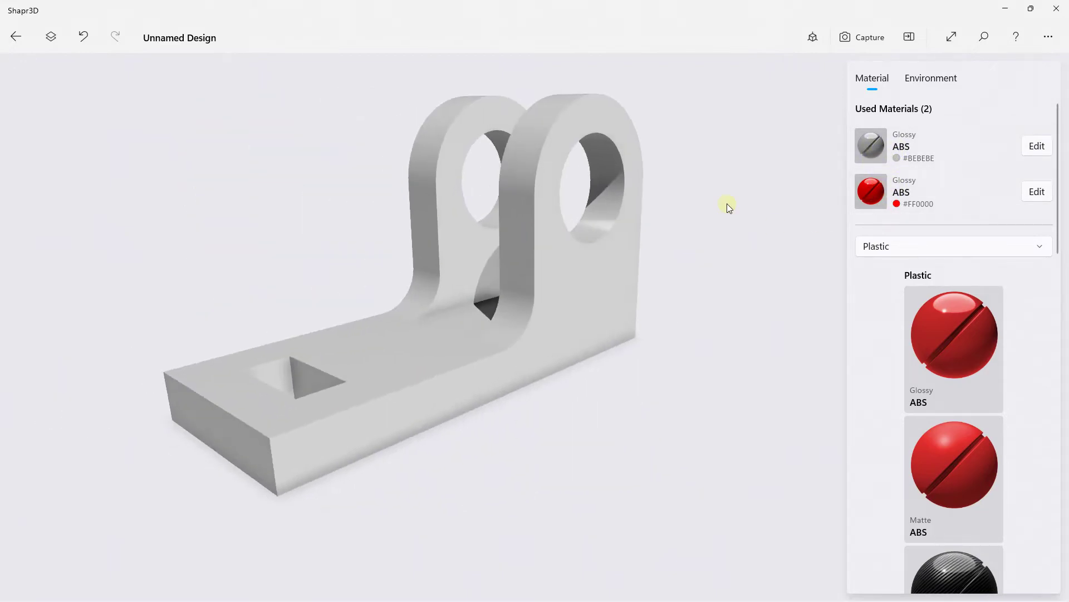
pyautogui.moveTo(860, 189)
pyautogui.mouseDown()
pyautogui.moveTo(559, 286)
pyautogui.moveTo(561, 233)
pyautogui.moveTo(900, 211)
pyautogui.mouseUp()
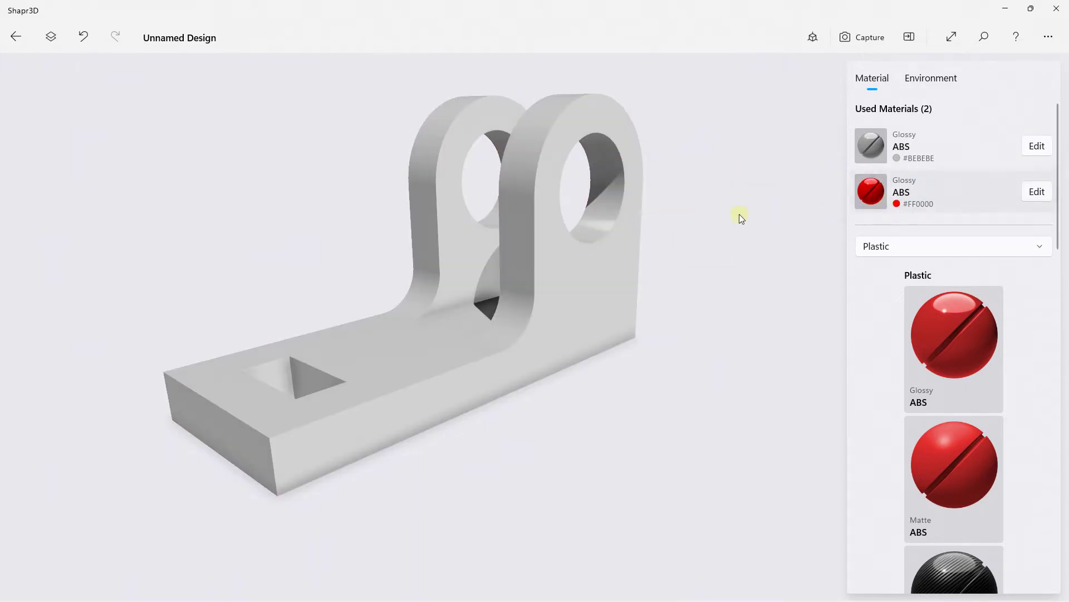
pyautogui.click(566, 286)
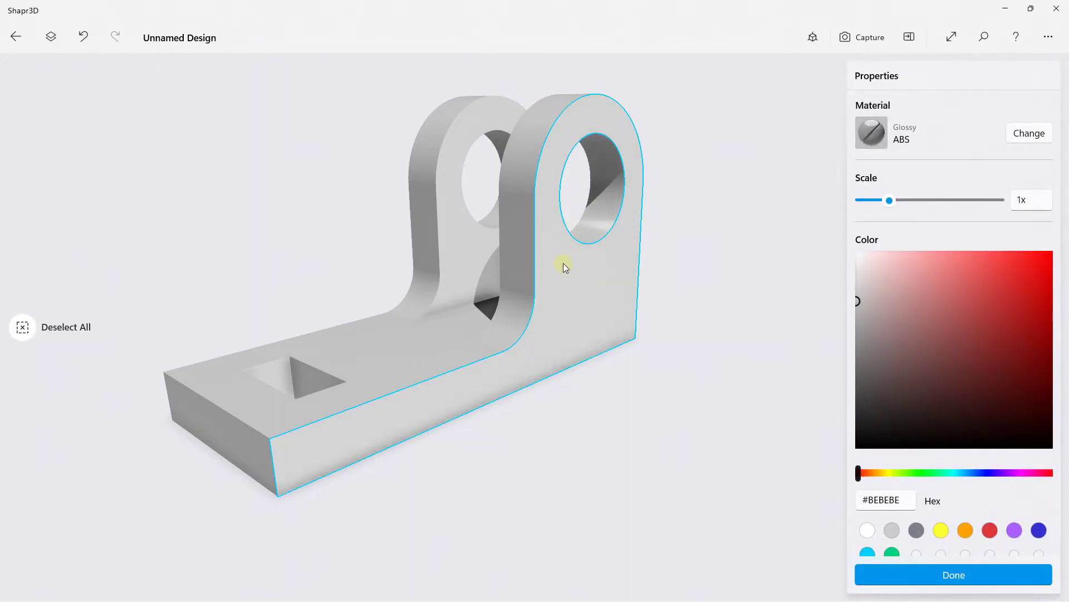
pyautogui.moveTo(882, 299)
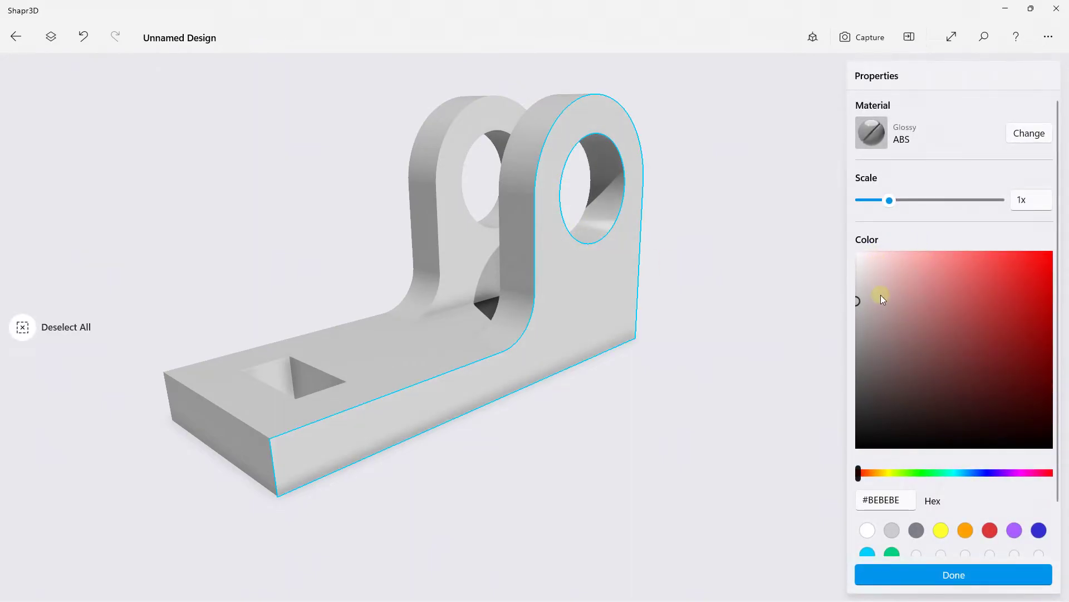
pyautogui.moveTo(893, 289); pyautogui.dragTo(1052, 252)
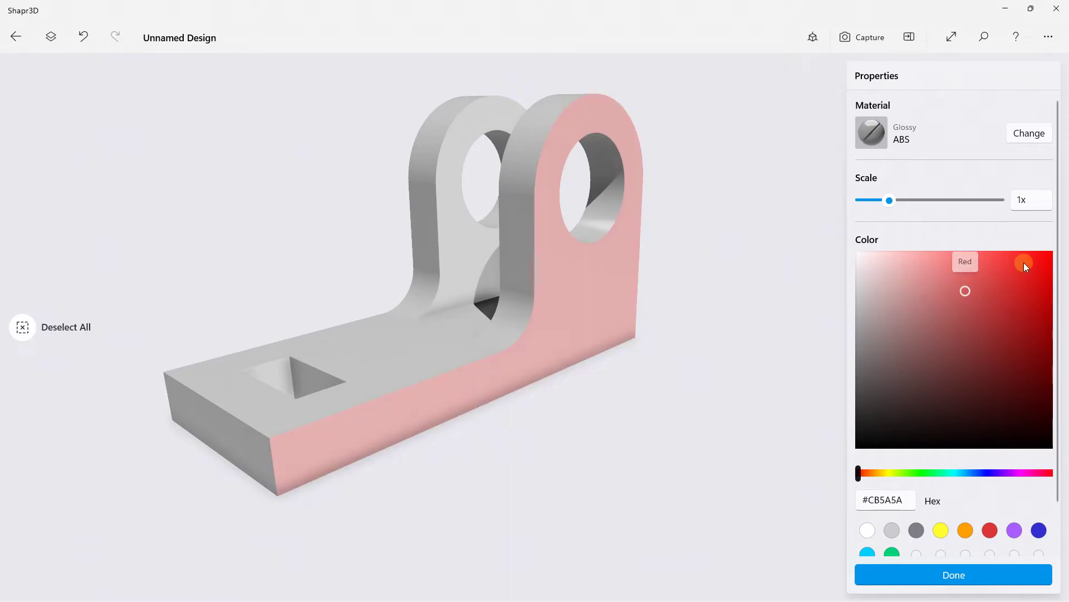
pyautogui.click(970, 572)
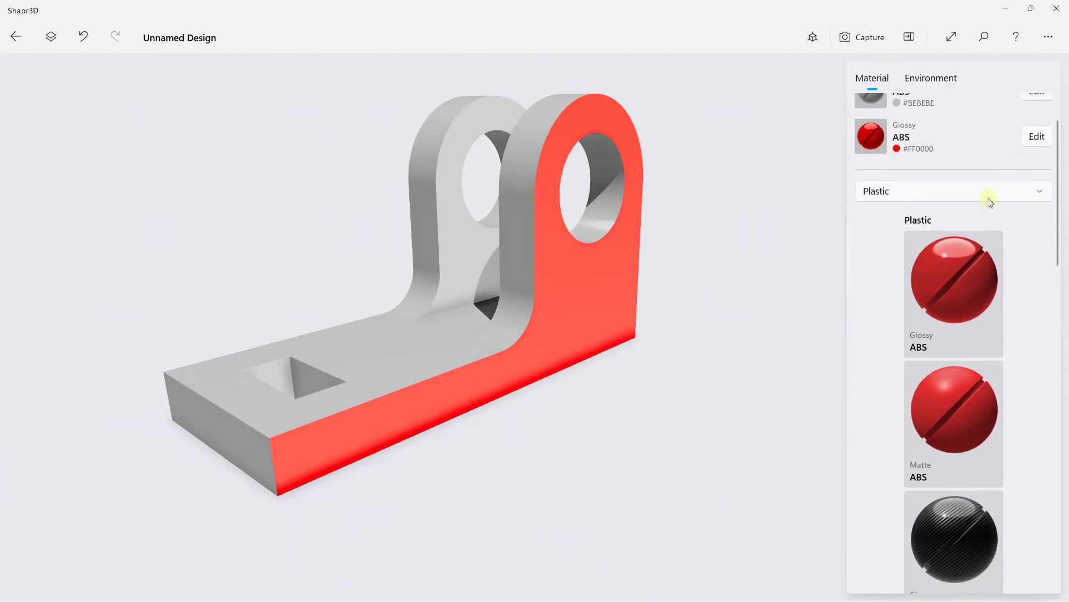
# Step: Change the red side face's colour to cyan #00D5FF
pyautogui.click(648, 280)
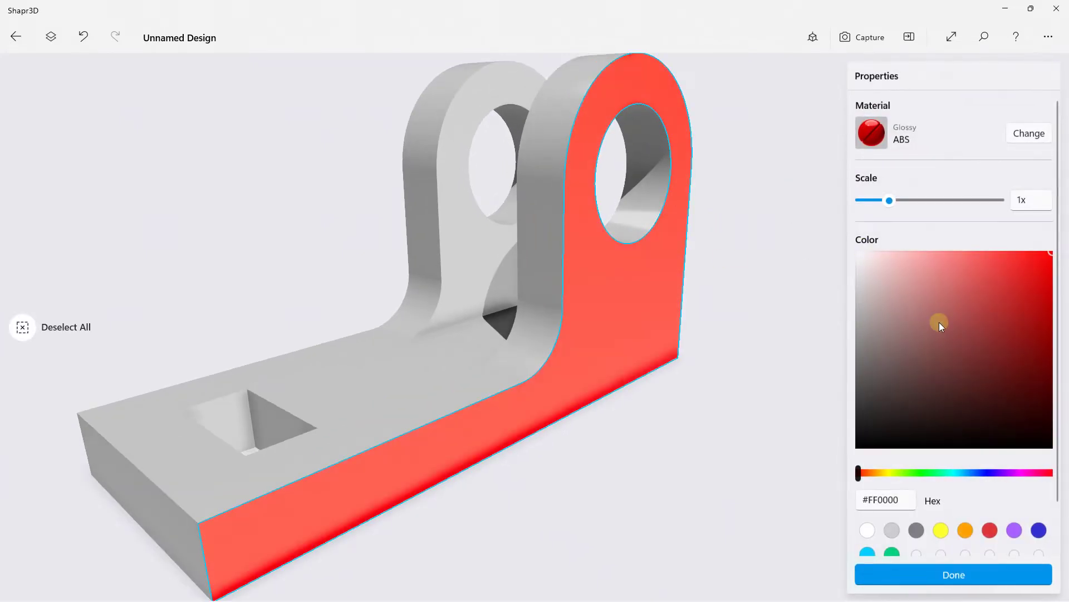
pyautogui.click(960, 472)
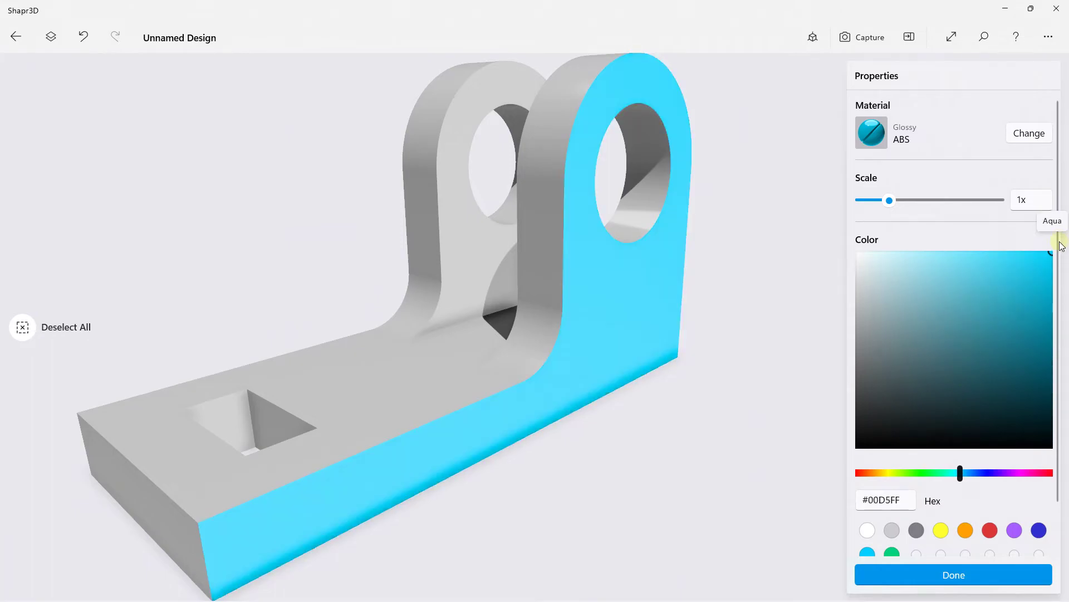
pyautogui.click(954, 575)
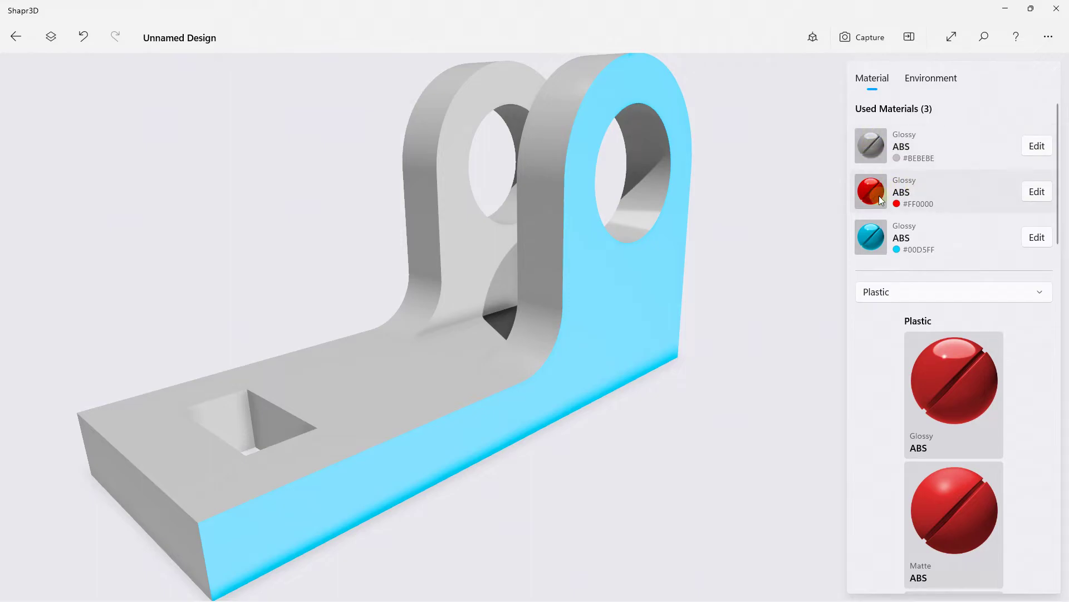
# Step: Replace the cyan face's material with the red Glossy ABS from Used Materials
pyautogui.click(688, 275)
pyautogui.scroll(-2, 911, 174)
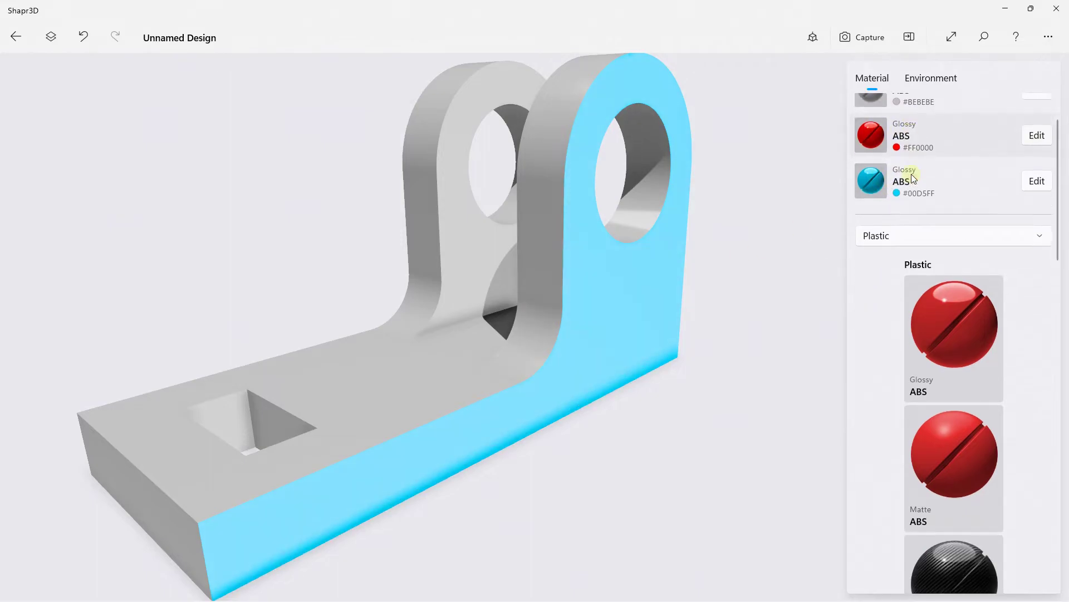
pyautogui.scroll(1, 613, 320)
pyautogui.scroll(-2, 669, 288)
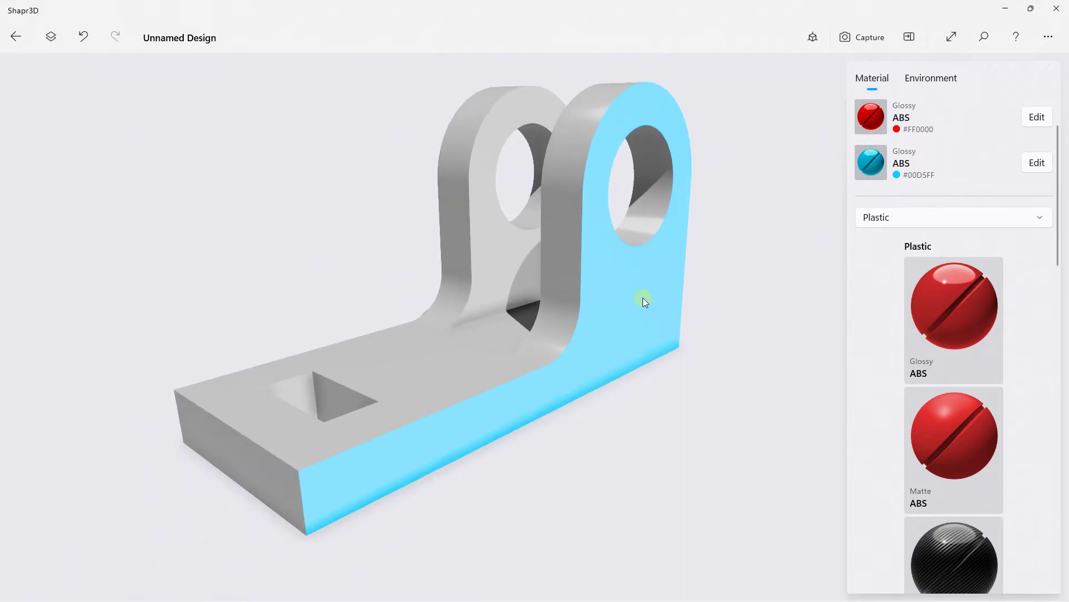
pyautogui.click(642, 299)
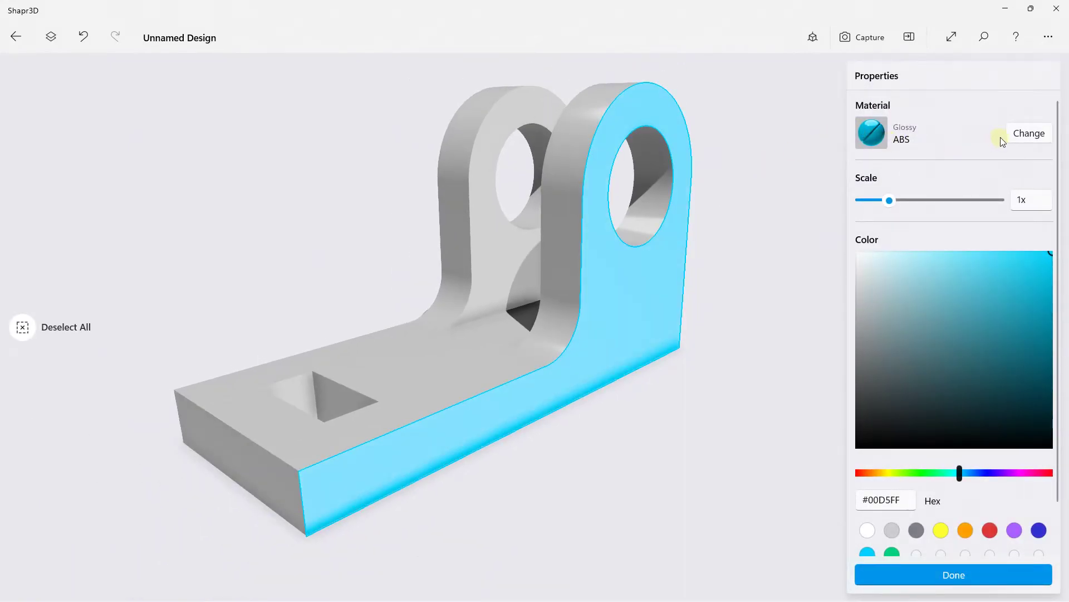
pyautogui.click(1000, 137)
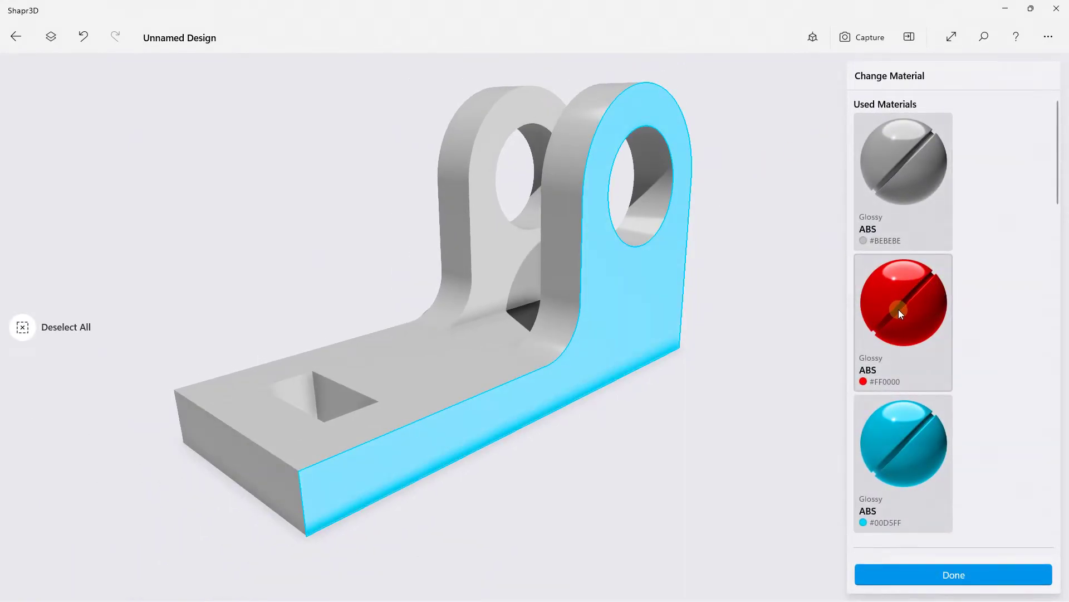
pyautogui.click(898, 310)
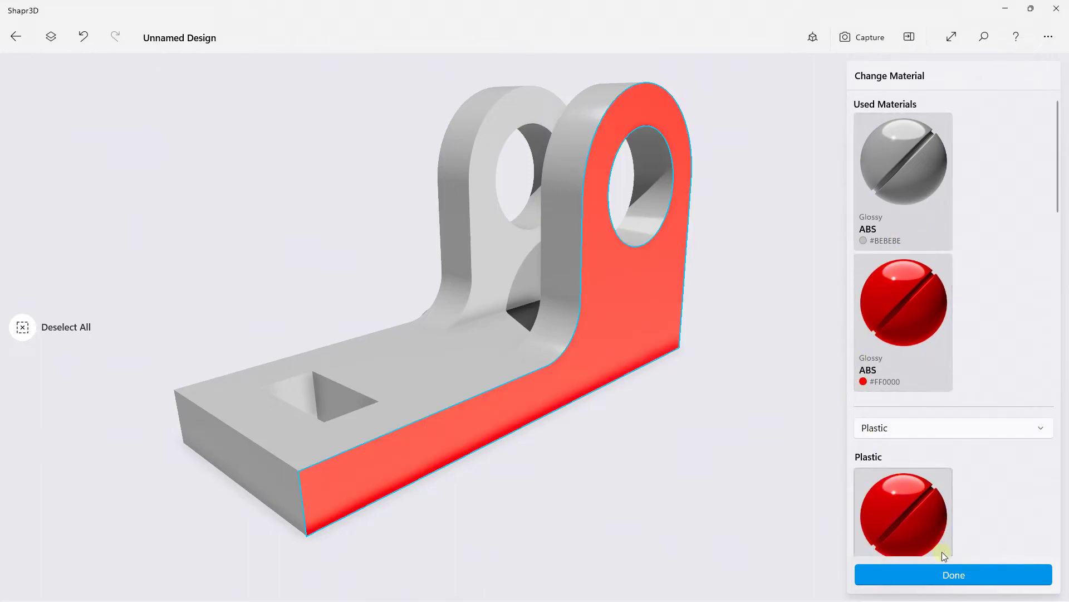
pyautogui.click(941, 570)
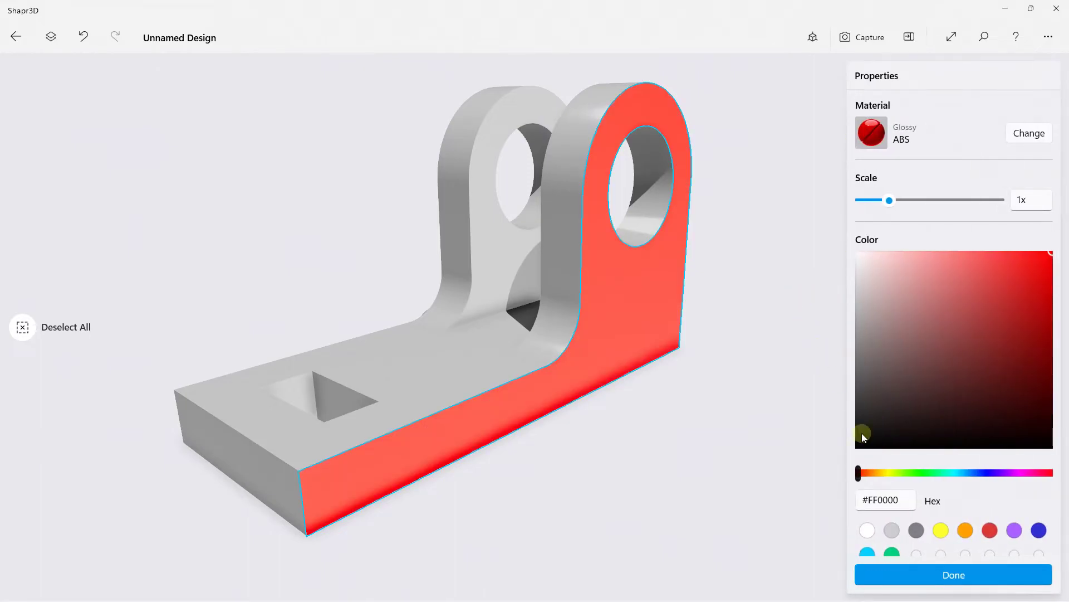
pyautogui.click(922, 568)
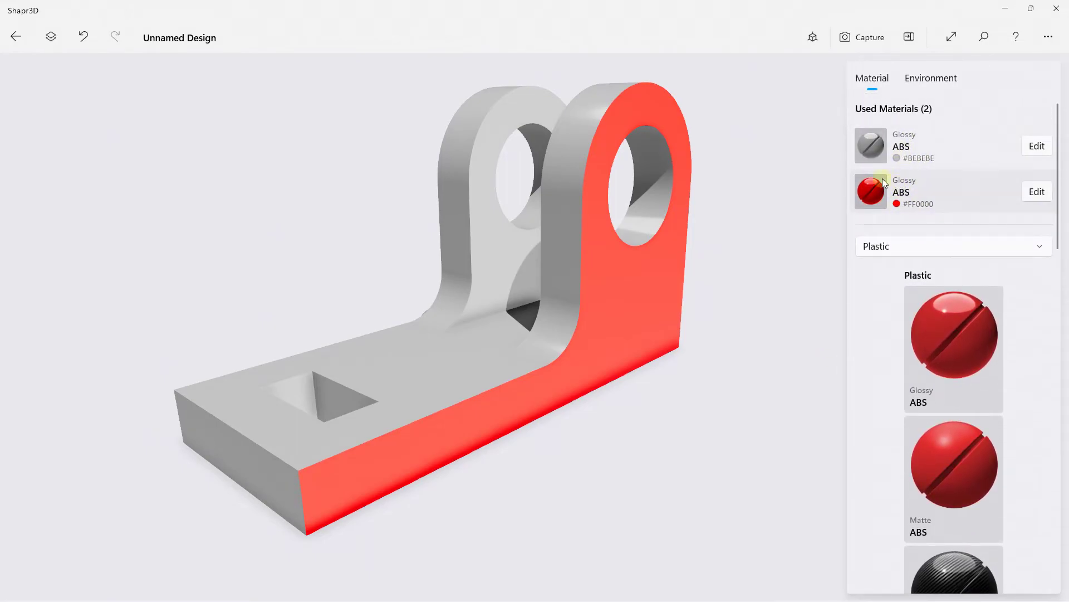
# Step: Drag the grey #BEBEBE Glossy ABS onto the red face to cover it
pyautogui.moveTo(657, 280)
pyautogui.mouseDown(button='right')
pyautogui.moveTo(731, 279)
pyautogui.moveTo(530, 277)
pyautogui.mouseUp(button='right')
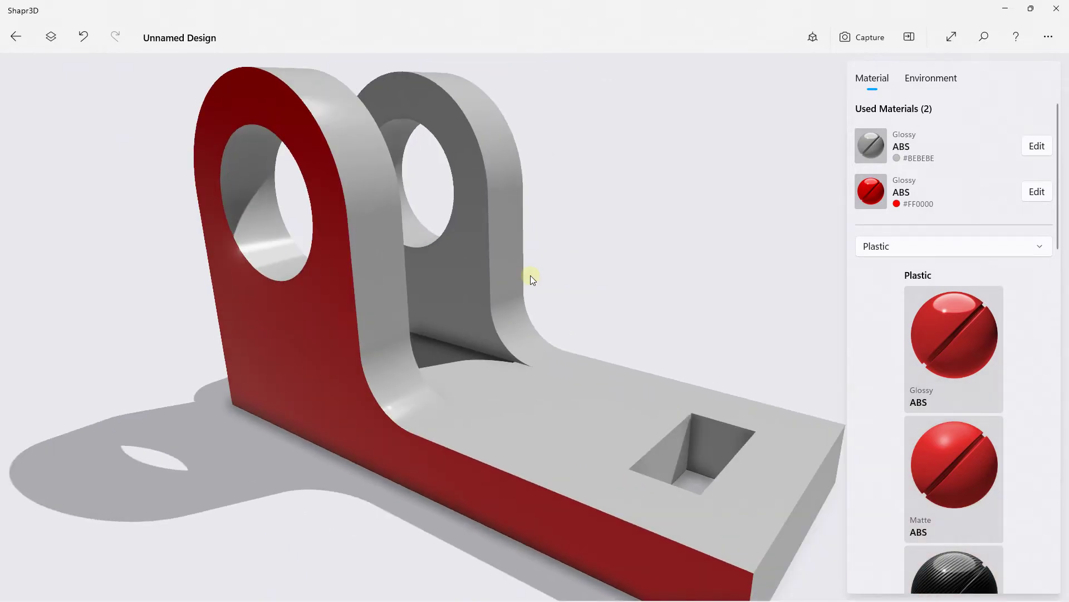
pyautogui.scroll(-5, 530, 275)
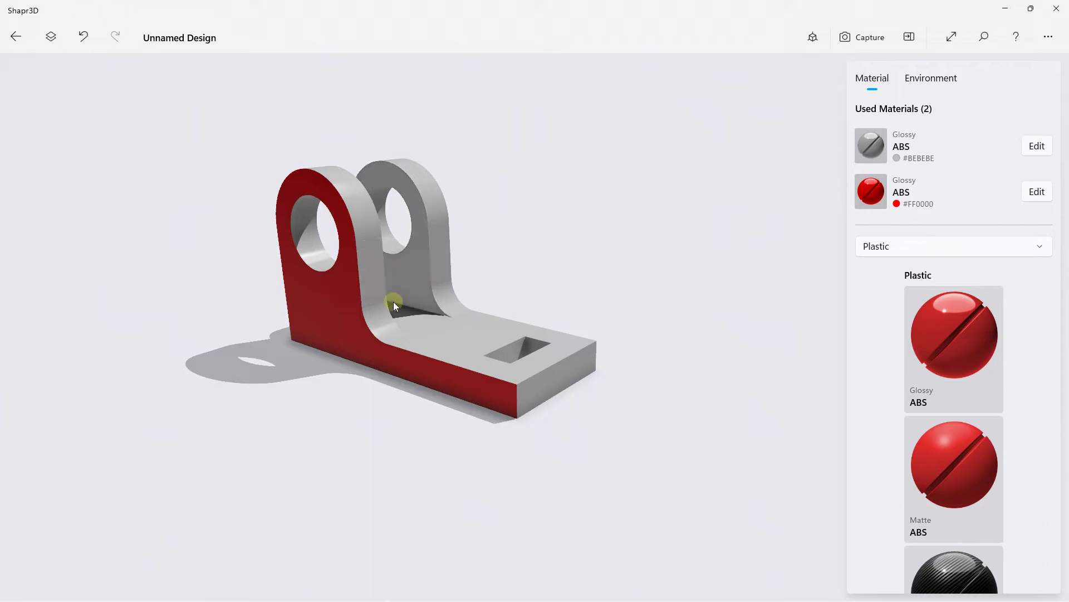
pyautogui.moveTo(871, 145)
pyautogui.mouseDown()
pyautogui.moveTo(394, 375)
pyautogui.moveTo(390, 359)
pyautogui.mouseUp()
pyautogui.moveTo(410, 312); pyautogui.dragTo(881, 186, button='right')
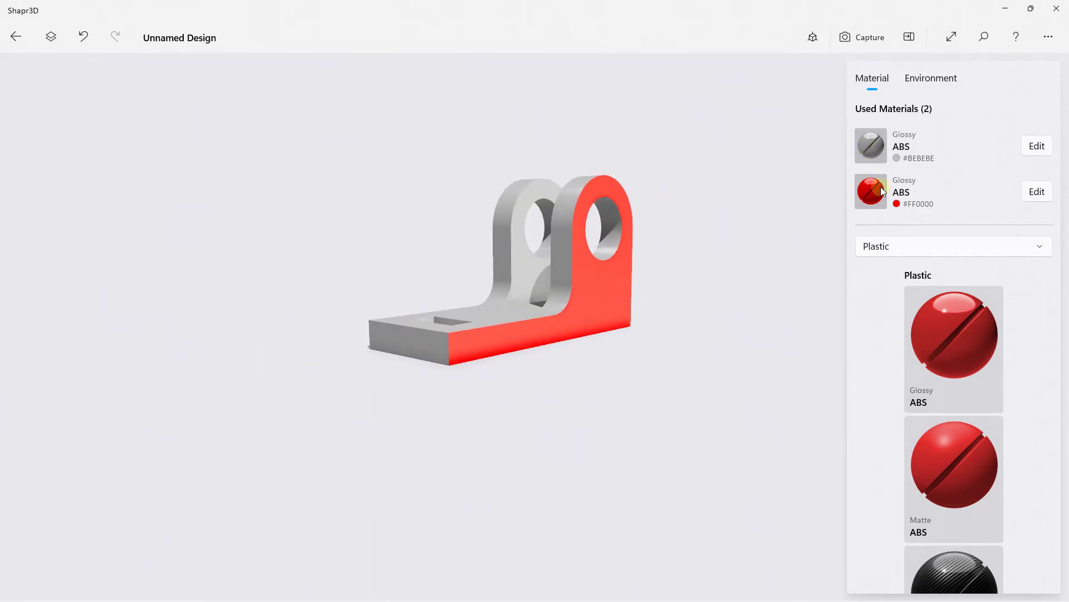
pyautogui.moveTo(875, 152); pyautogui.dragTo(619, 302)
pyautogui.moveTo(619, 302)
pyautogui.mouseDown(button='right')
pyautogui.moveTo(524, 332)
pyautogui.moveTo(512, 356)
pyautogui.moveTo(446, 245)
pyautogui.mouseUp(button='right')
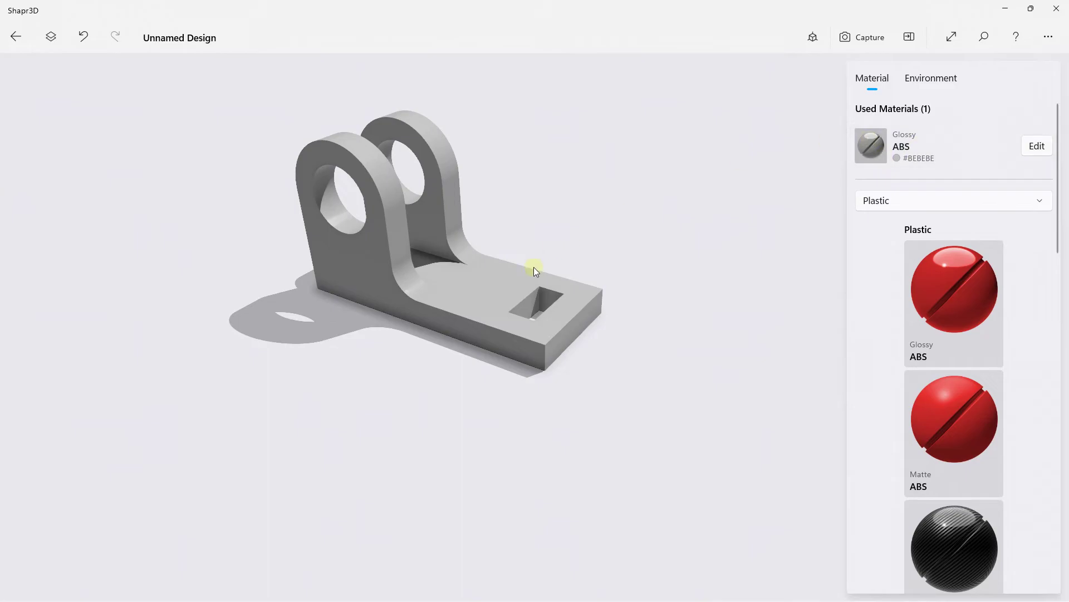
# Step: Orbit, pan and zoom to inspect the all-grey bracket from several angles
pyautogui.moveTo(533, 266); pyautogui.dragTo(529, 245, button='right')
pyautogui.moveTo(479, 276)
pyautogui.mouseDown(button='right')
pyautogui.moveTo(435, 304)
pyautogui.moveTo(323, 315)
pyautogui.moveTo(420, 317)
pyautogui.moveTo(419, 303)
pyautogui.mouseUp(button='right')
pyautogui.moveTo(419, 303); pyautogui.dragTo(489, 275, button='middle')
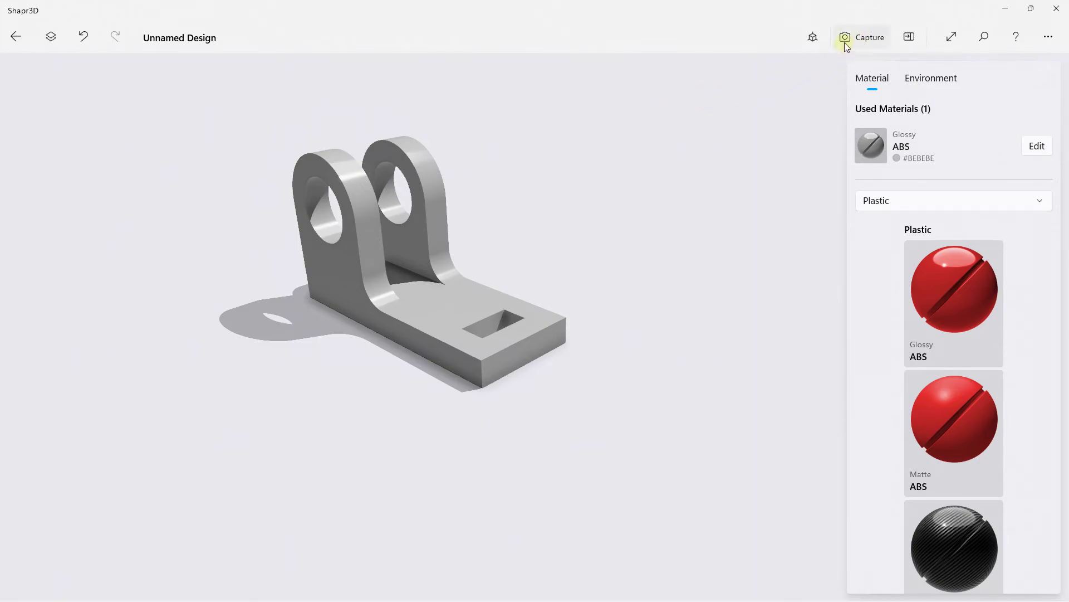
pyautogui.moveTo(541, 202); pyautogui.dragTo(551, 210, button='right')
pyautogui.scroll(1, 313, 199)
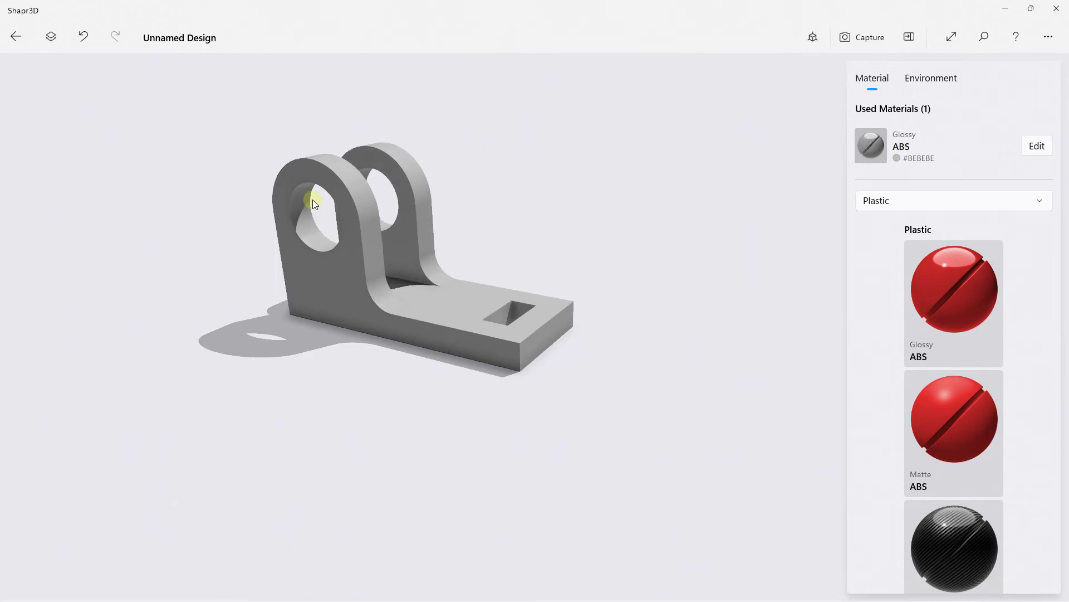
pyautogui.scroll(1, 355, 192)
pyautogui.scroll(2, 441, 209)
pyautogui.scroll(3, 446, 212)
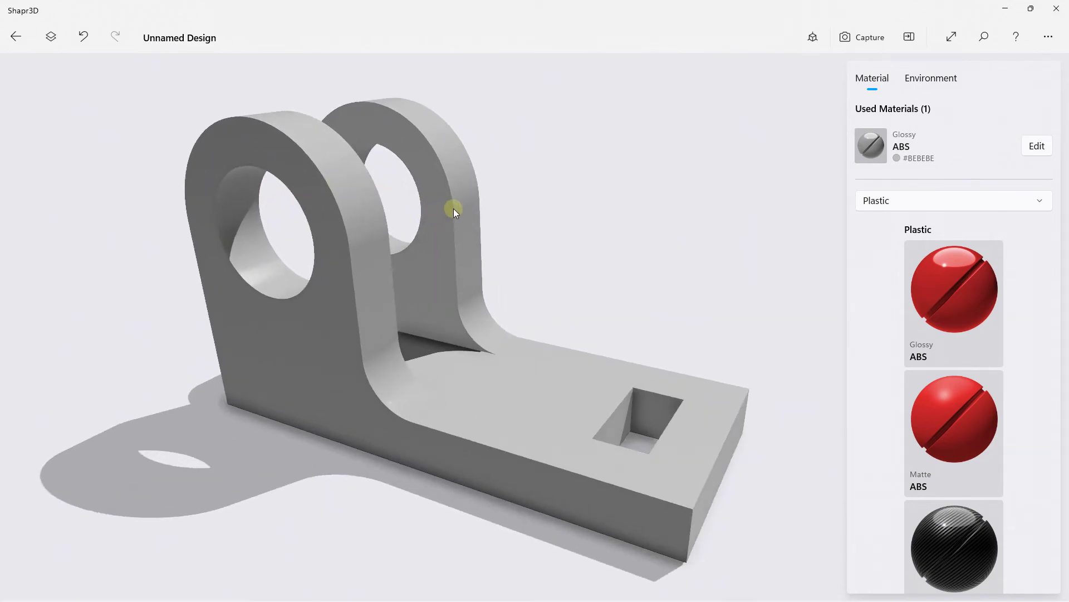
pyautogui.moveTo(453, 208)
pyautogui.mouseDown(button='right')
pyautogui.moveTo(483, 206)
pyautogui.moveTo(348, 232)
pyautogui.moveTo(299, 217)
pyautogui.moveTo(457, 208)
pyautogui.moveTo(310, 229)
pyautogui.moveTo(409, 216)
pyautogui.moveTo(453, 196)
pyautogui.moveTo(415, 189)
pyautogui.moveTo(412, 215)
pyautogui.mouseUp(button='right')
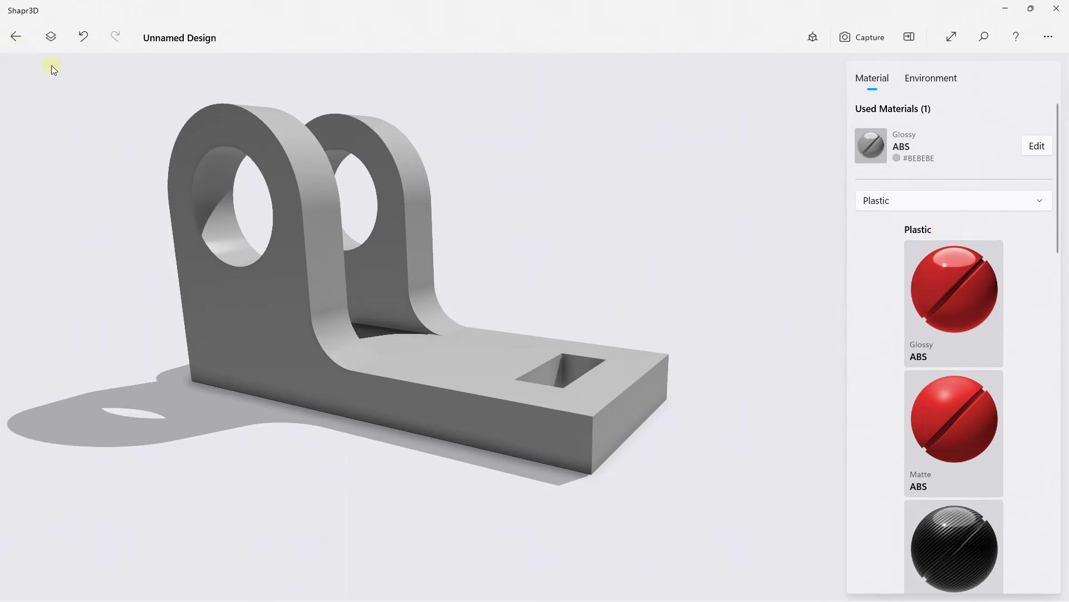
# Step: Exit Visualization to the modeling workspace and orbit around the grey bracket
pyautogui.click(16, 37)
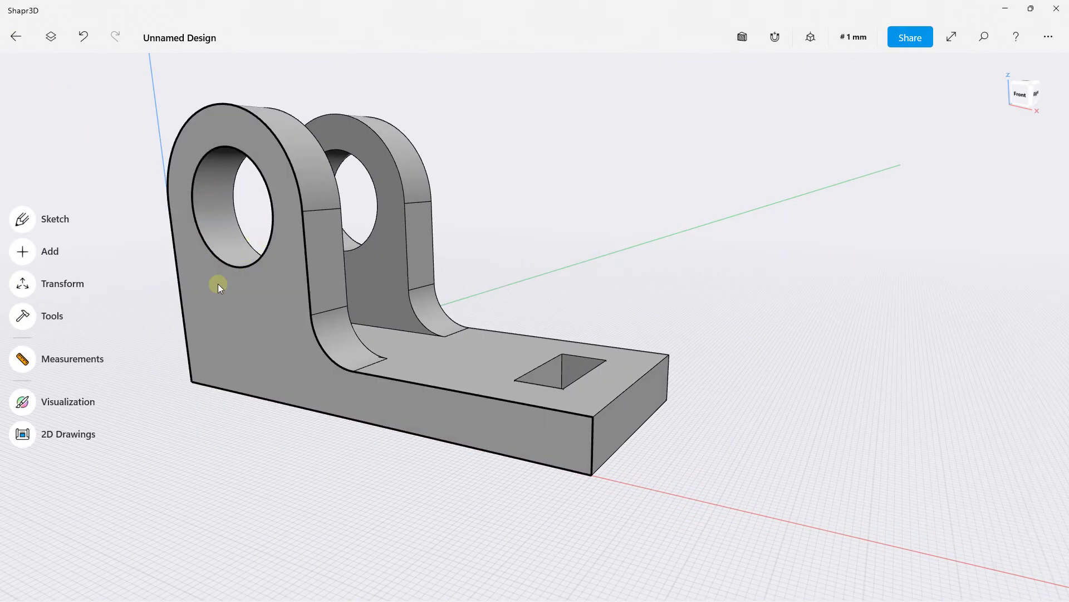
pyautogui.moveTo(219, 287)
pyautogui.mouseDown(button='middle')
pyautogui.moveTo(365, 286)
pyautogui.moveTo(498, 313)
pyautogui.mouseUp(button='middle')
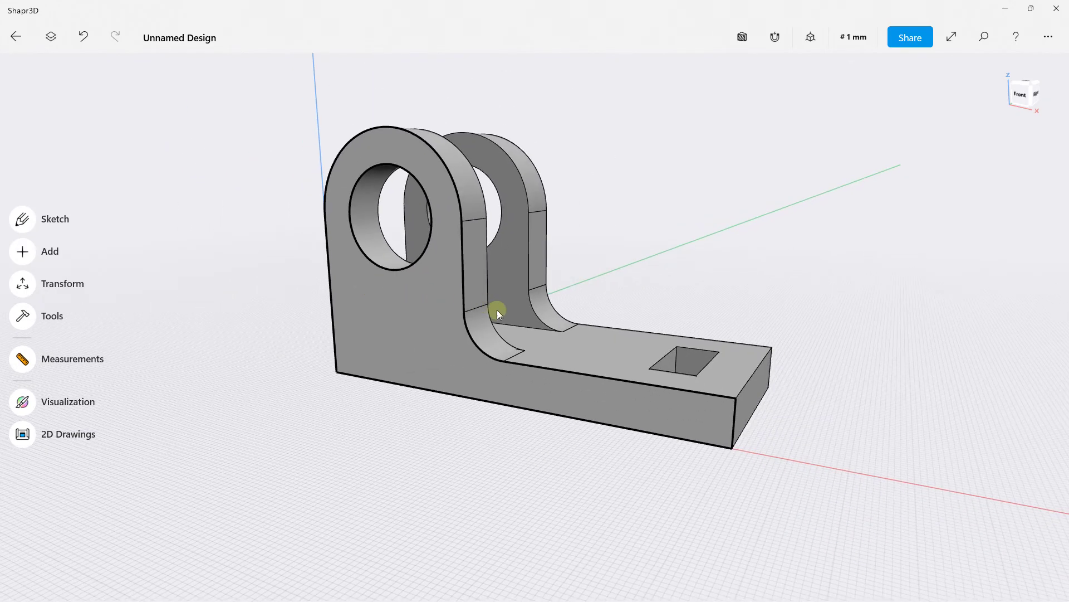
pyautogui.moveTo(497, 310); pyautogui.dragTo(506, 325, button='right')
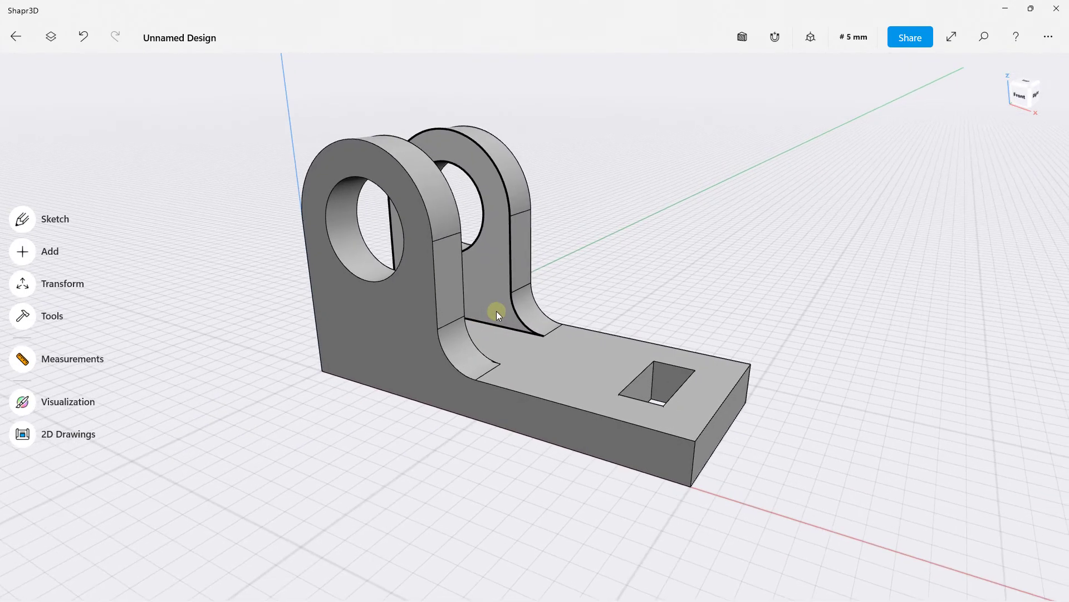
pyautogui.scroll(-3, 496, 310)
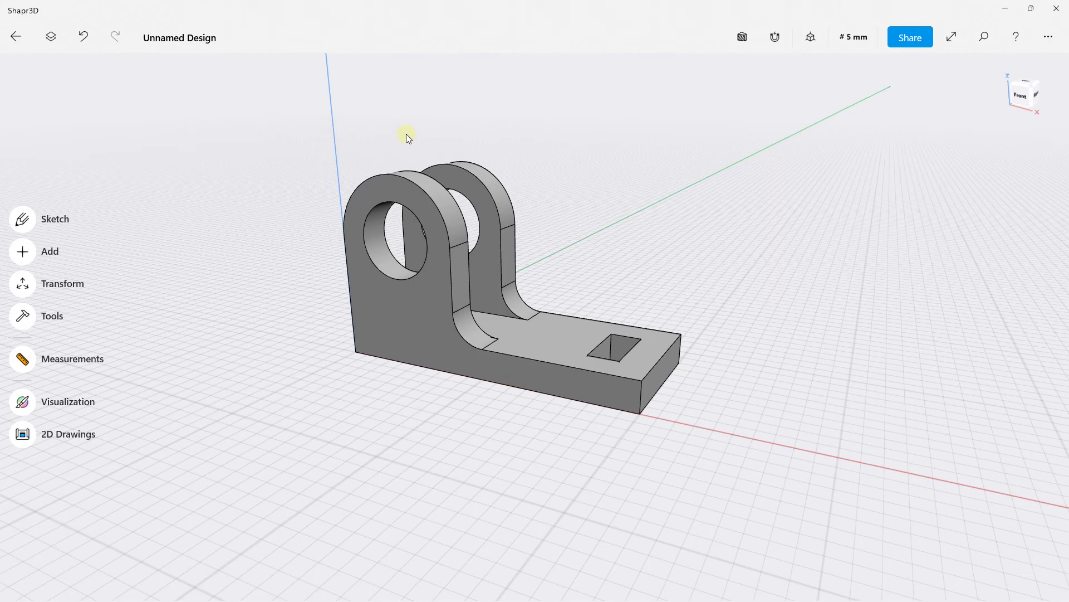
pyautogui.moveTo(406, 134)
pyautogui.mouseDown(button='right')
pyautogui.moveTo(501, 98)
pyautogui.moveTo(515, 148)
pyautogui.moveTo(590, 148)
pyautogui.moveTo(363, 158)
pyautogui.moveTo(251, 146)
pyautogui.moveTo(353, 155)
pyautogui.moveTo(426, 143)
pyautogui.moveTo(400, 126)
pyautogui.moveTo(358, 154)
pyautogui.moveTo(274, 152)
pyautogui.moveTo(407, 143)
pyautogui.mouseUp(button='right')
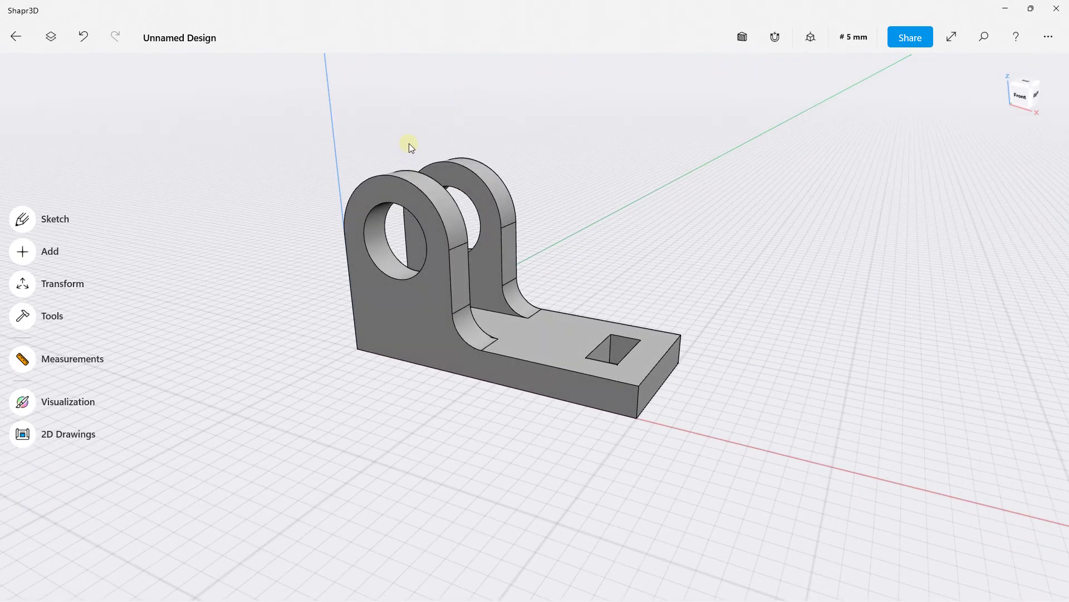